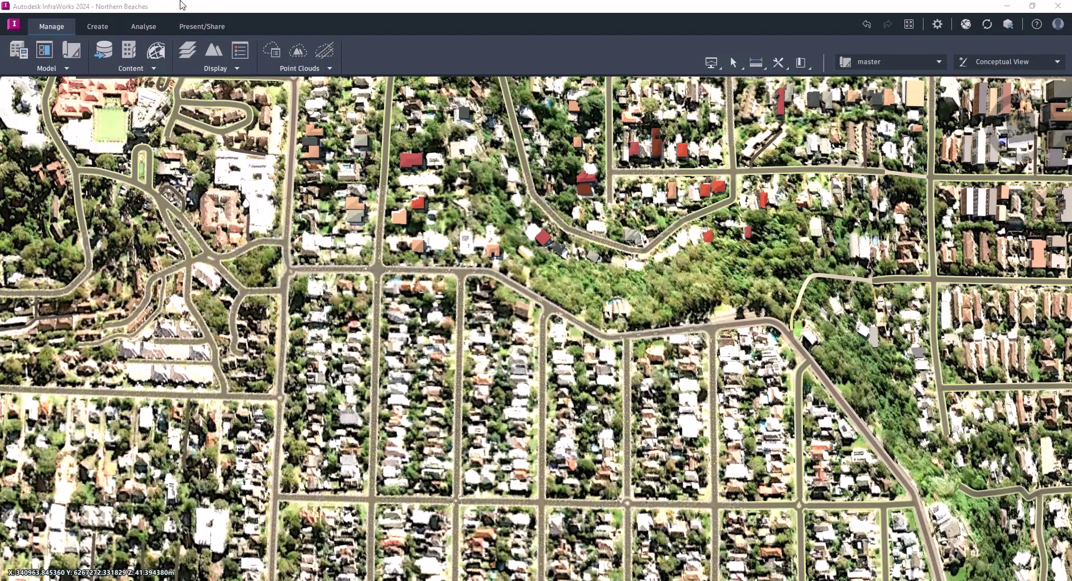
- Start a Traffic Simulation from the Analyse tab's Transportation analyses list
click(148, 26)
click(62, 70)
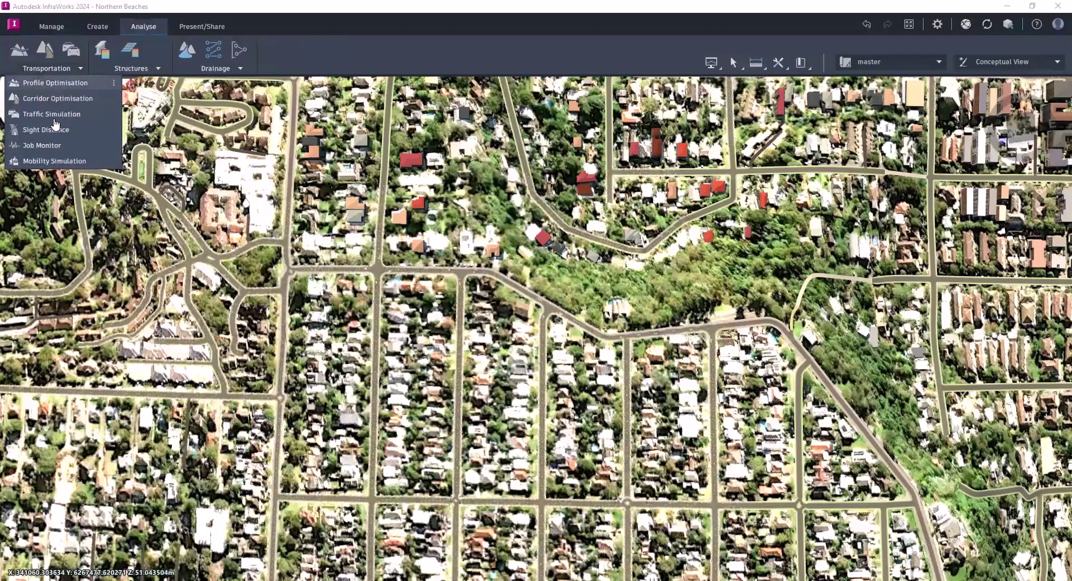
click(53, 115)
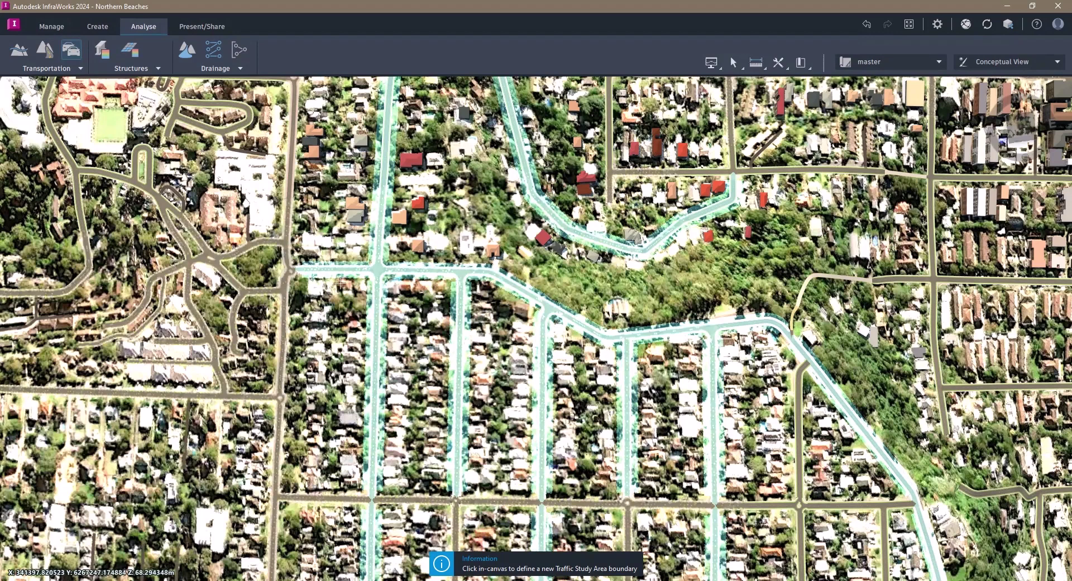
- Outline Traffic Study Area 1 around the central streets and bring it into Traffic Analyst
click(773, 413)
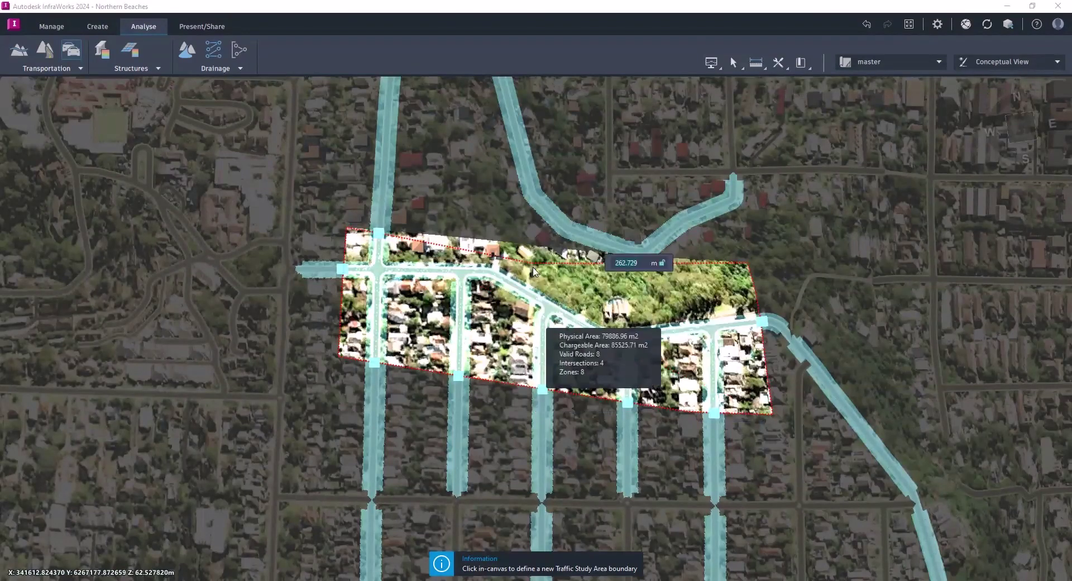
double_click(533, 267)
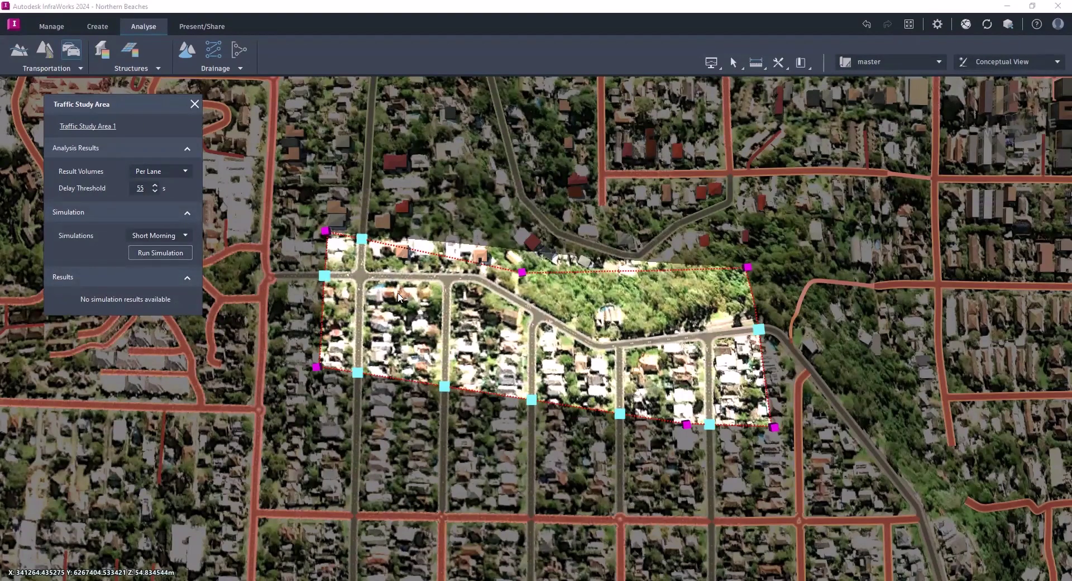
right_click(518, 320)
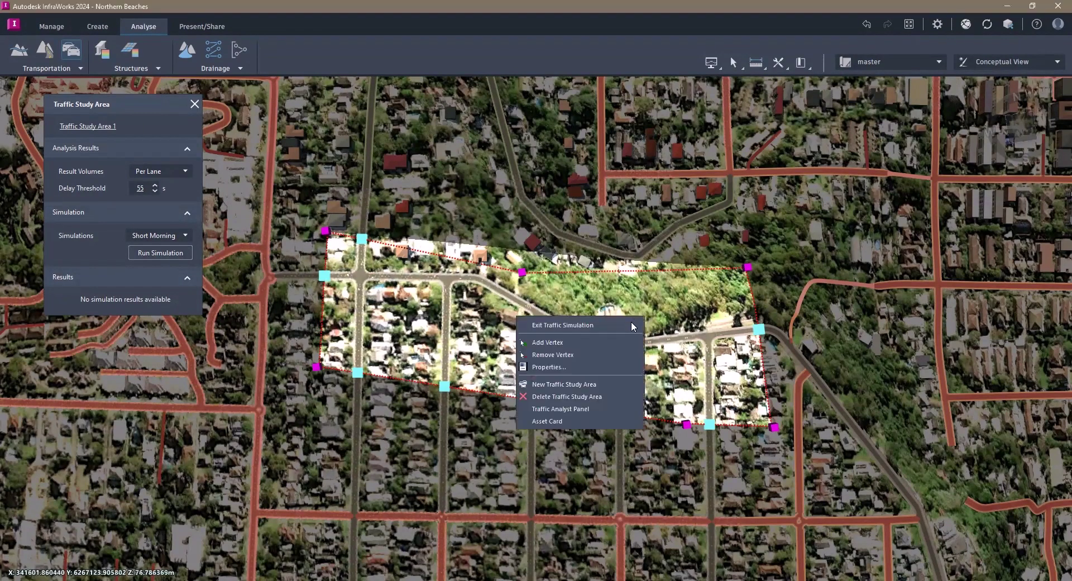
click(584, 411)
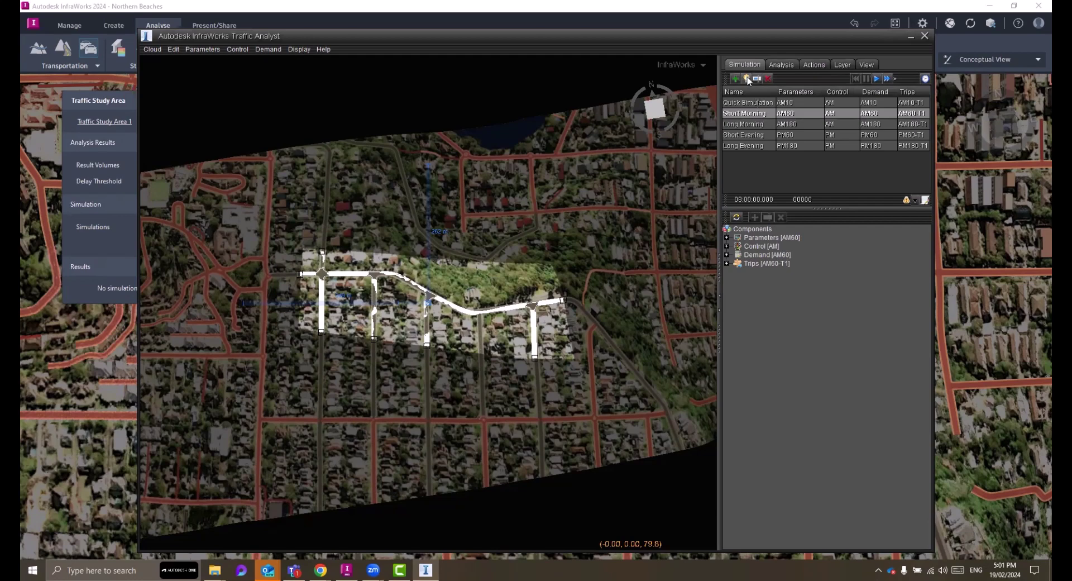
- Expand the Parameters, Control, Demand and Trips component groups
click(727, 237)
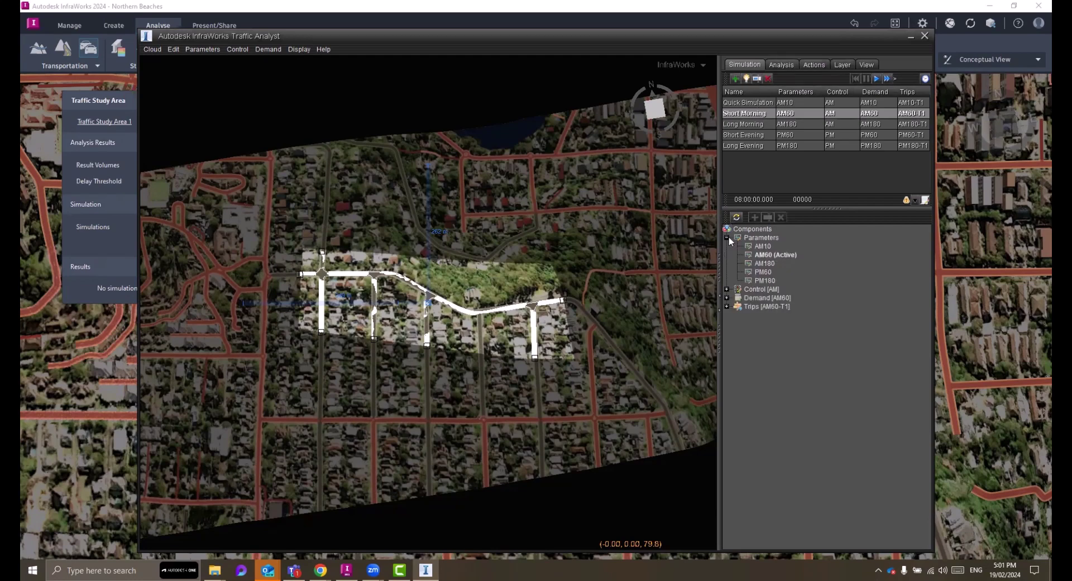
click(726, 289)
click(728, 315)
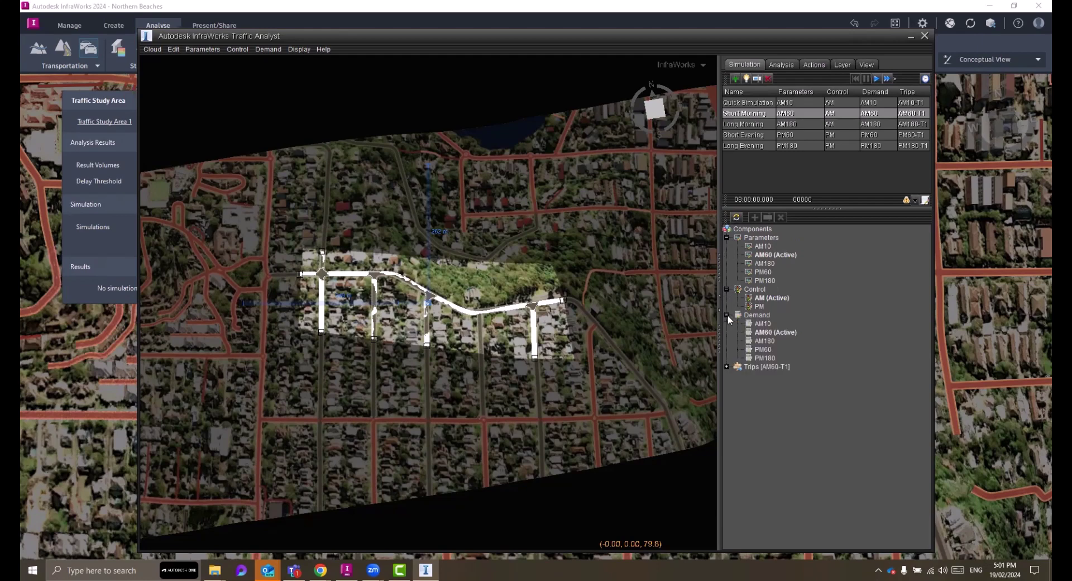
click(727, 367)
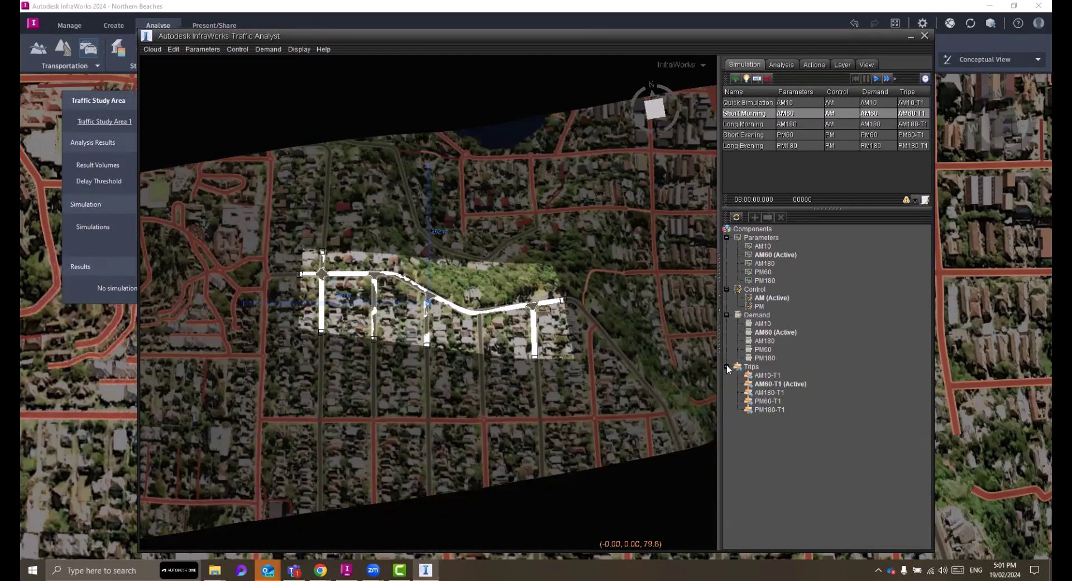
- Confirm the AM60 parameter set simulates 08:00 to 09:00 on AnyDay
click(776, 252)
right_click(776, 252)
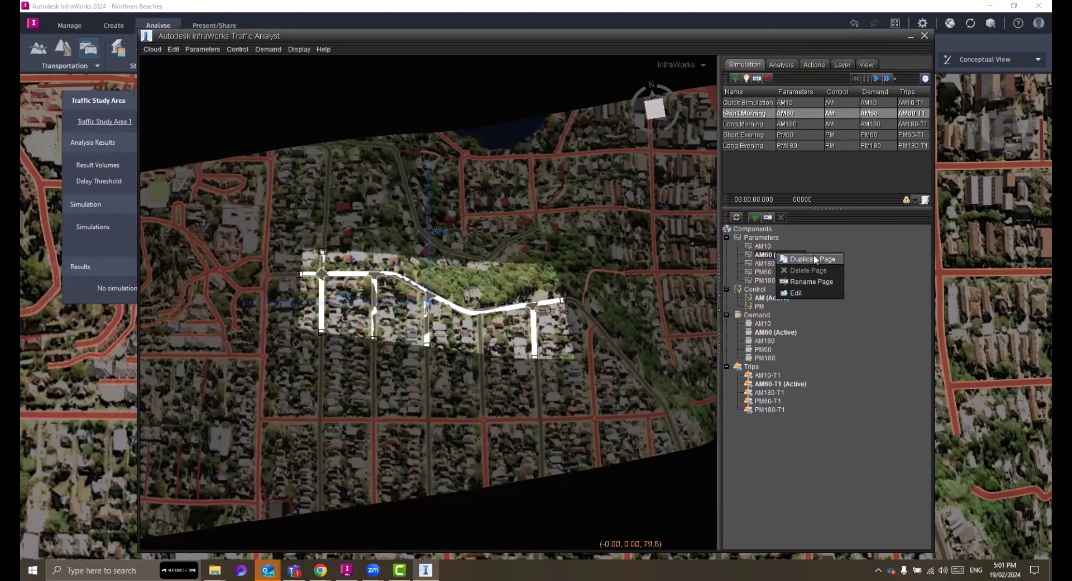
click(830, 293)
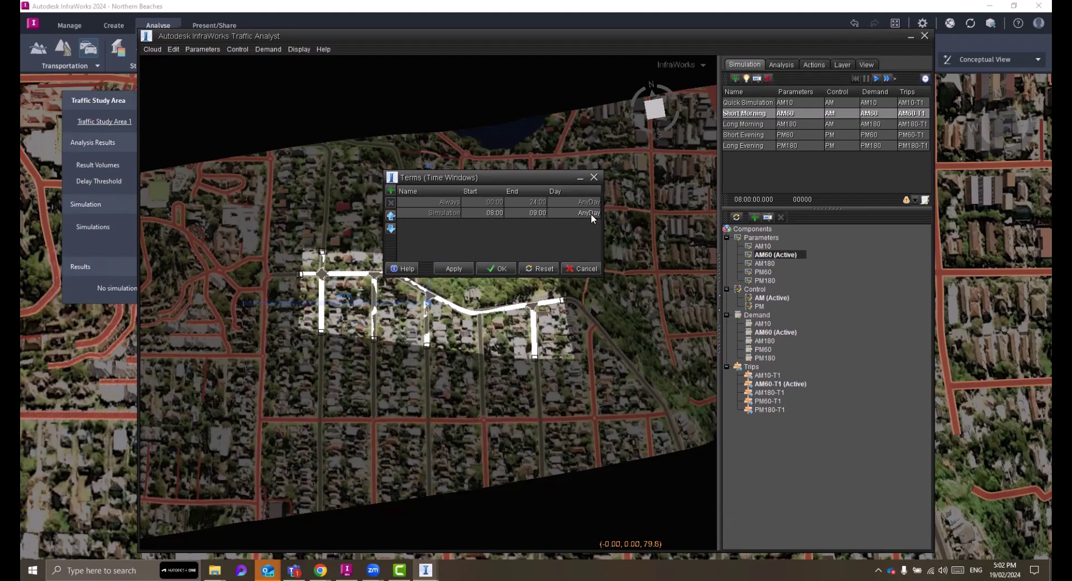
click(495, 212)
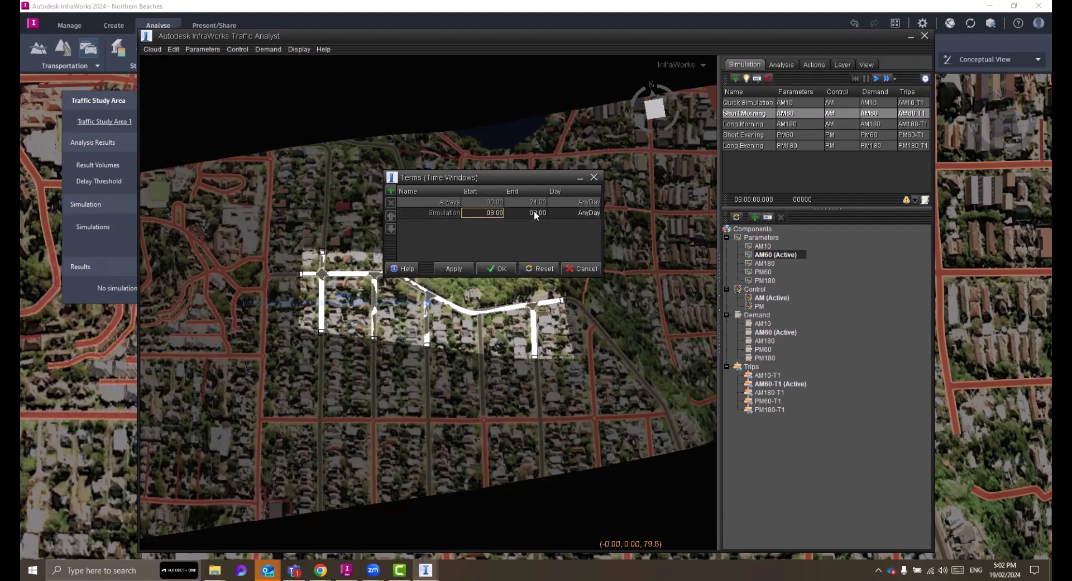
click(595, 213)
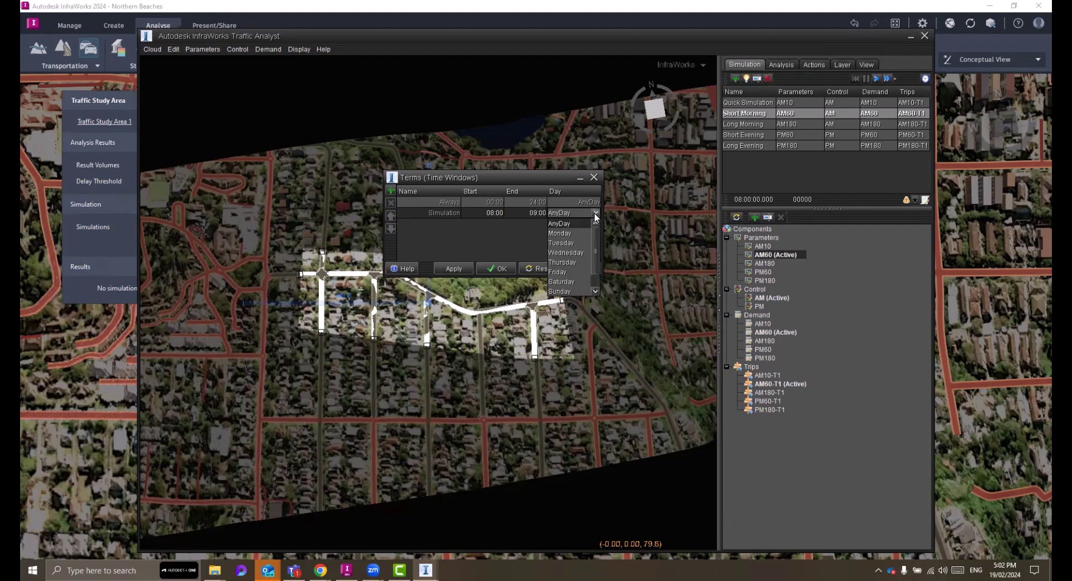
click(500, 223)
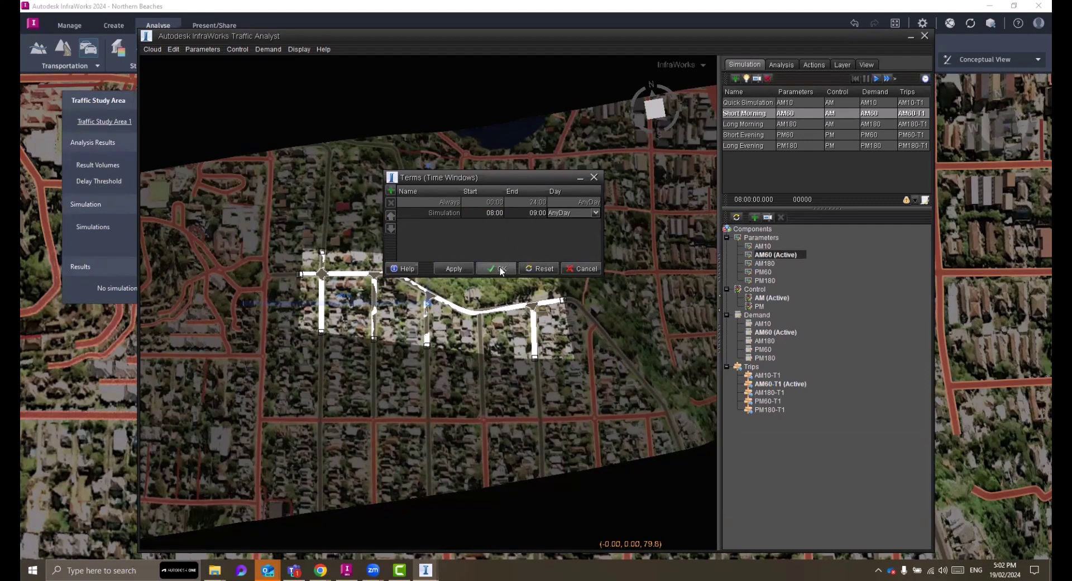
click(594, 177)
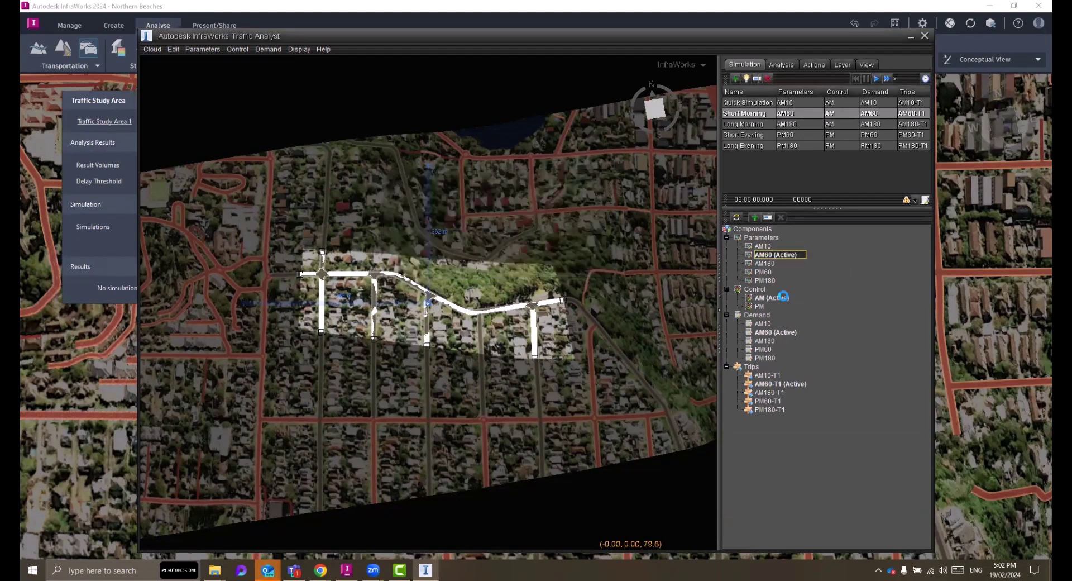
- Edit the AM control's intersections and show Junction 11's turns
right_click(783, 296)
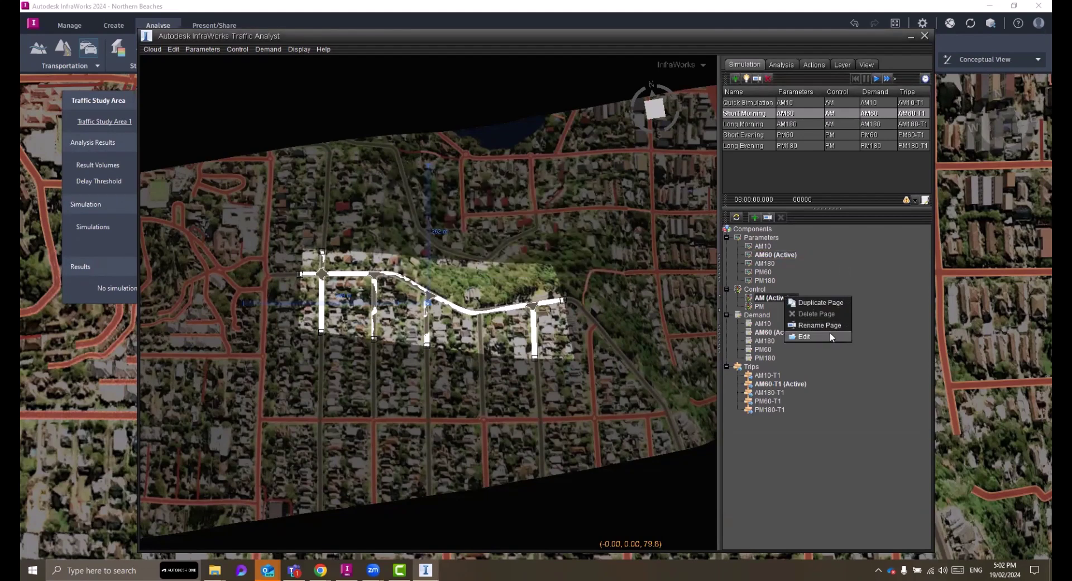
click(804, 336)
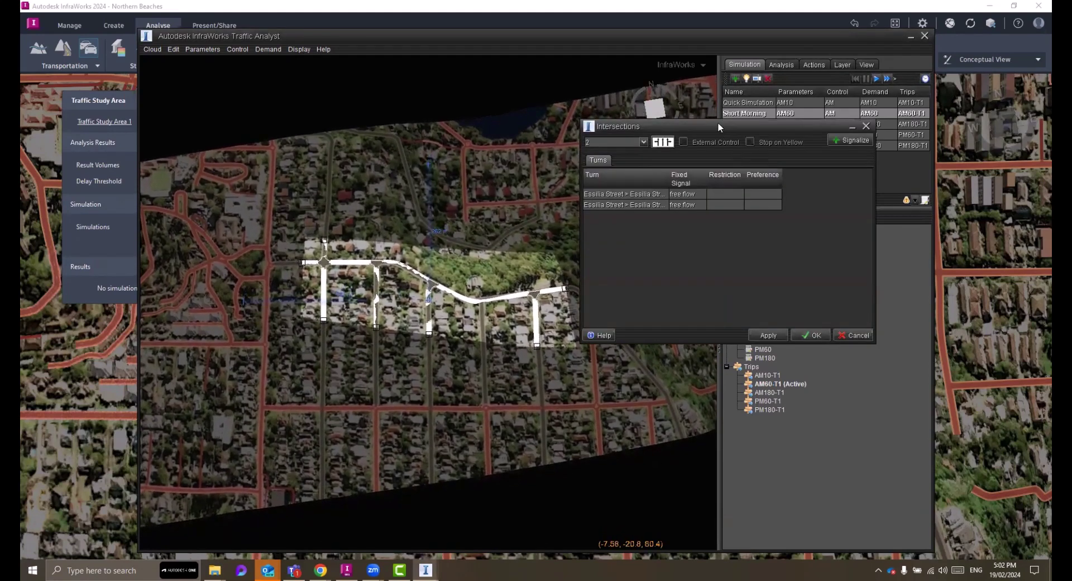
drag(719, 121, 798, 242)
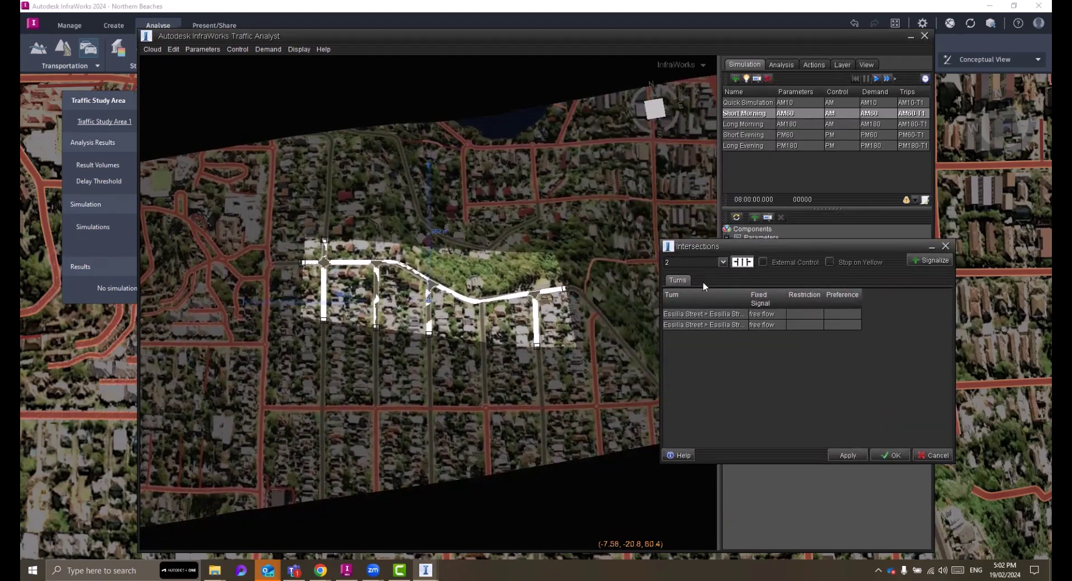
click(721, 261)
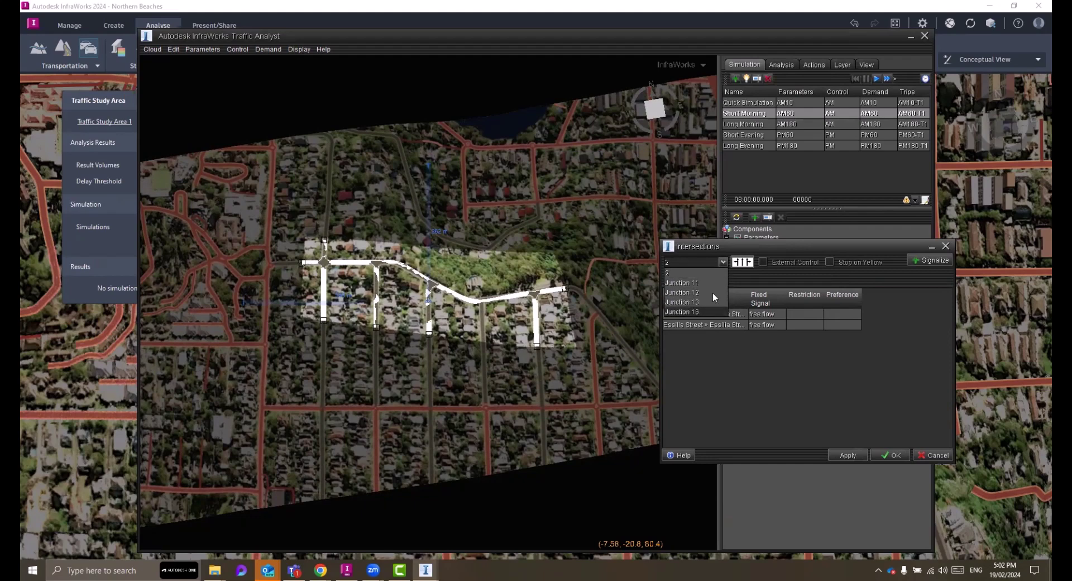
click(714, 282)
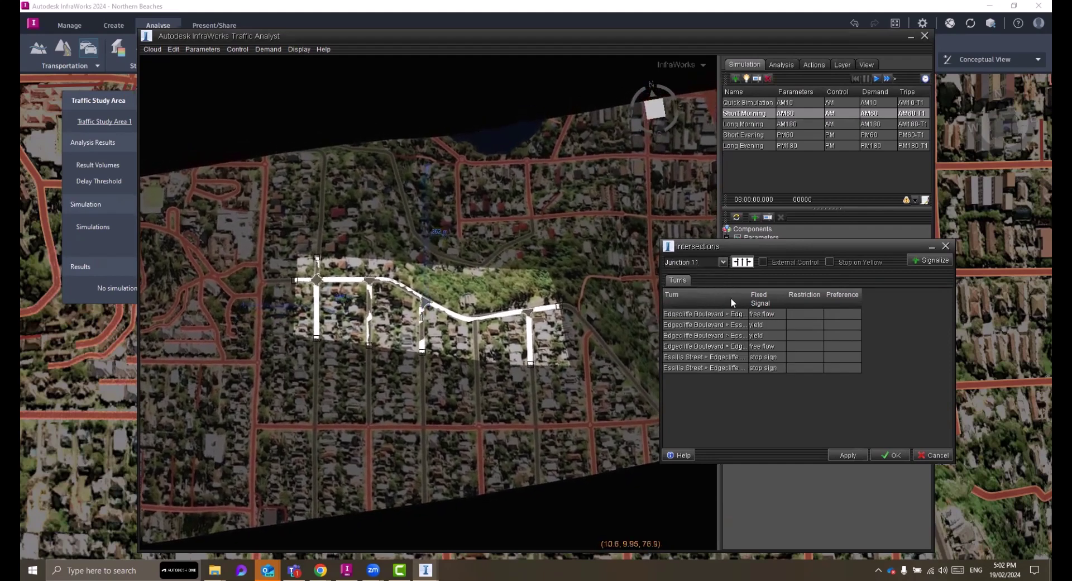
- Inspect Junction 11's Edgecliffe Boulevard free flow and yield turns and Essilia Street stop sign turns
scroll(531, 325, up, 3)
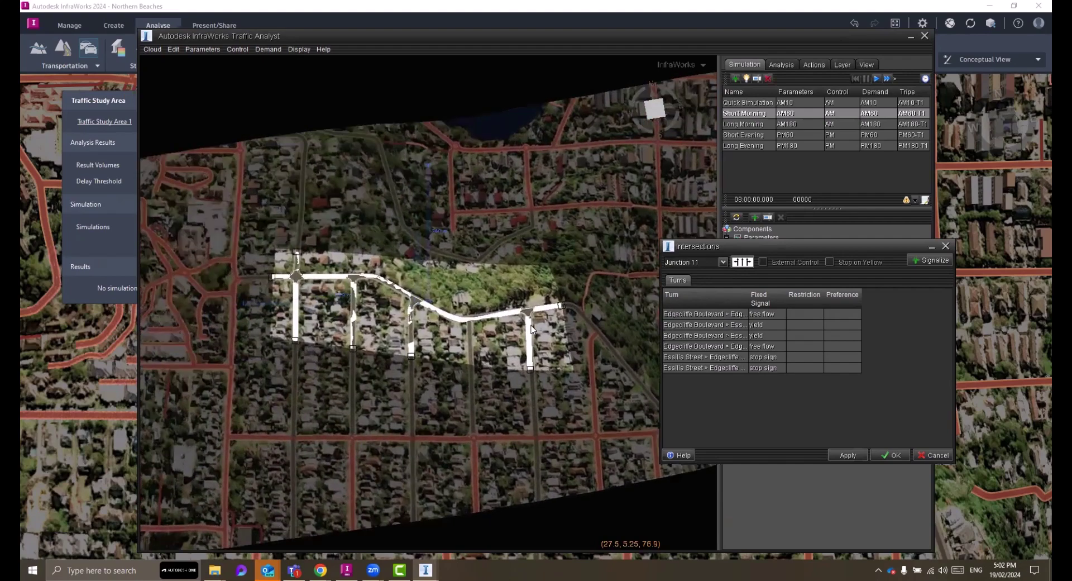
scroll(500, 330, up, 5)
click(705, 313)
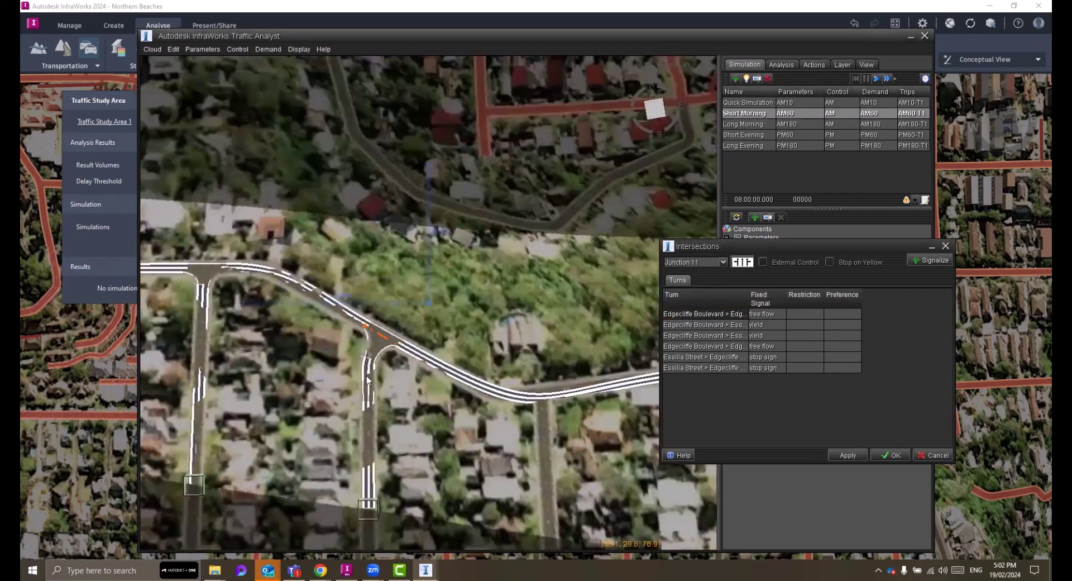
click(722, 325)
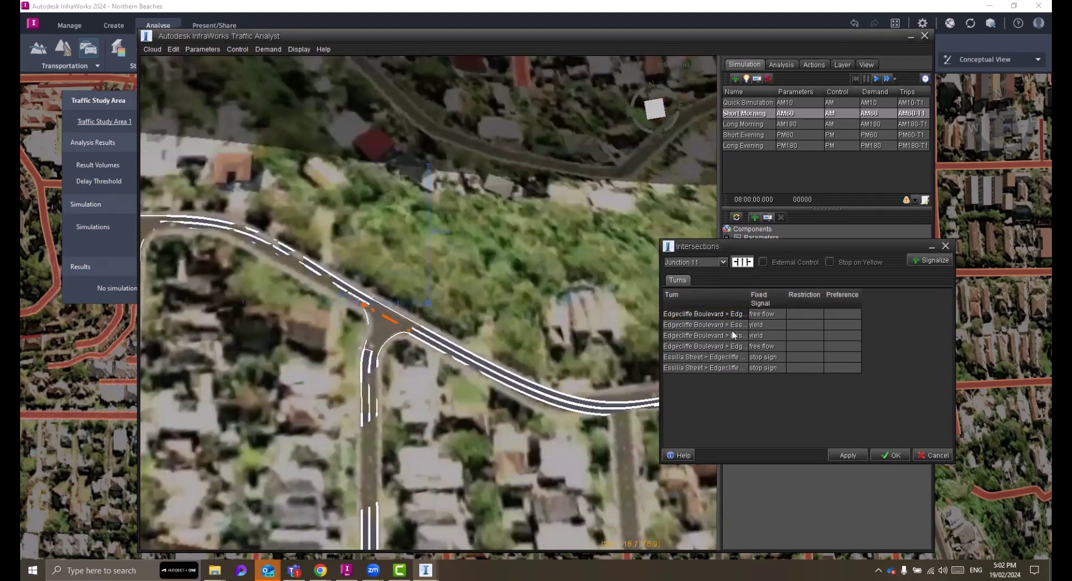
click(720, 335)
click(721, 346)
click(720, 357)
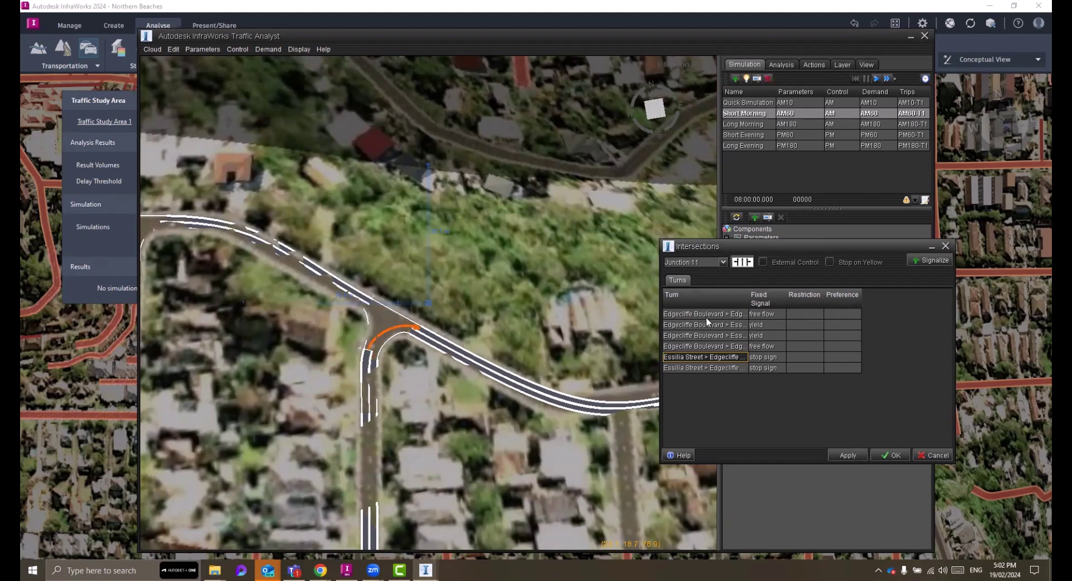
click(708, 314)
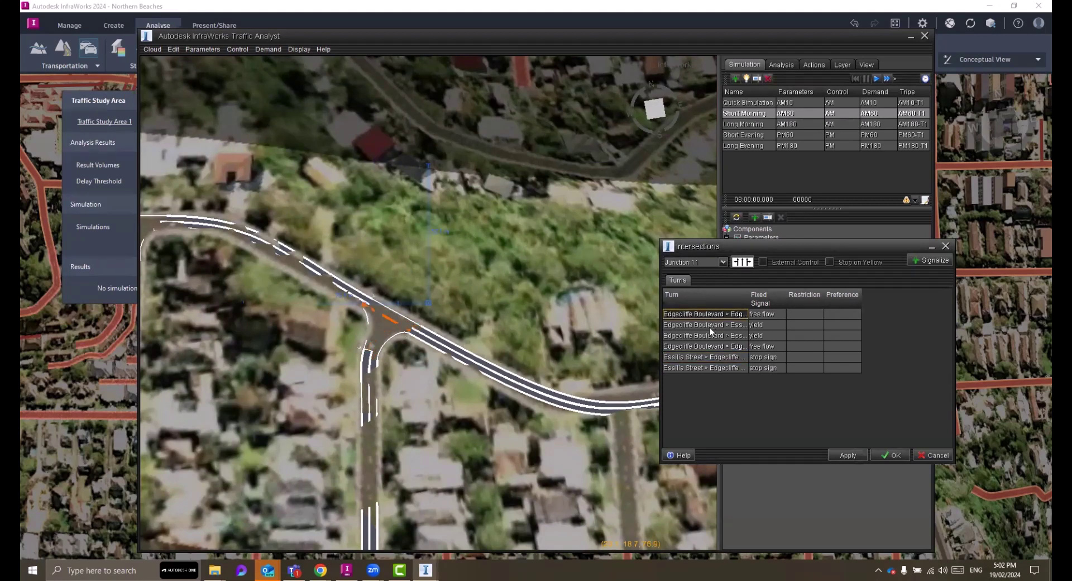
click(710, 325)
click(712, 335)
click(740, 359)
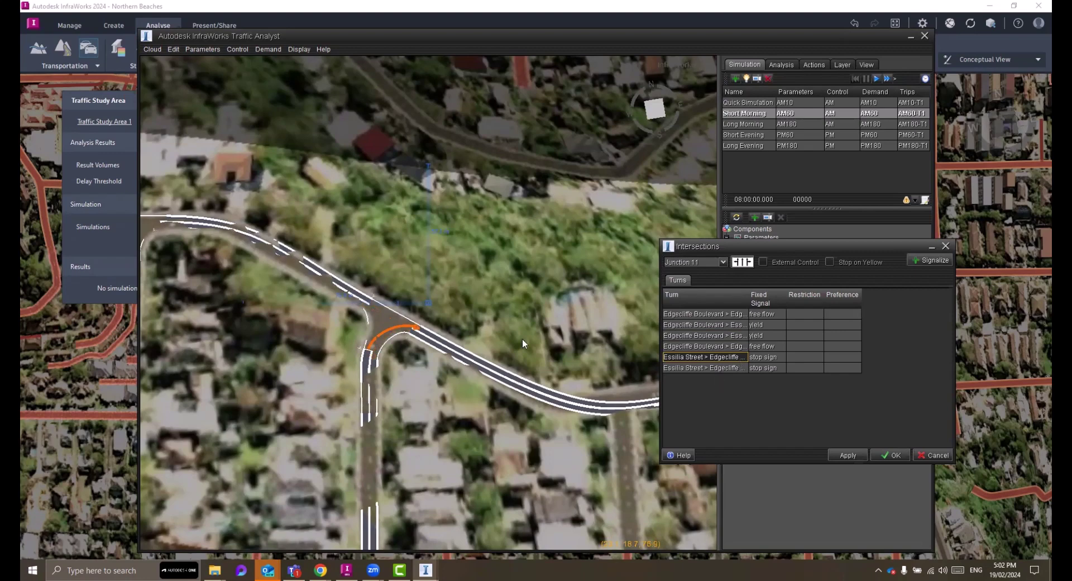
click(717, 367)
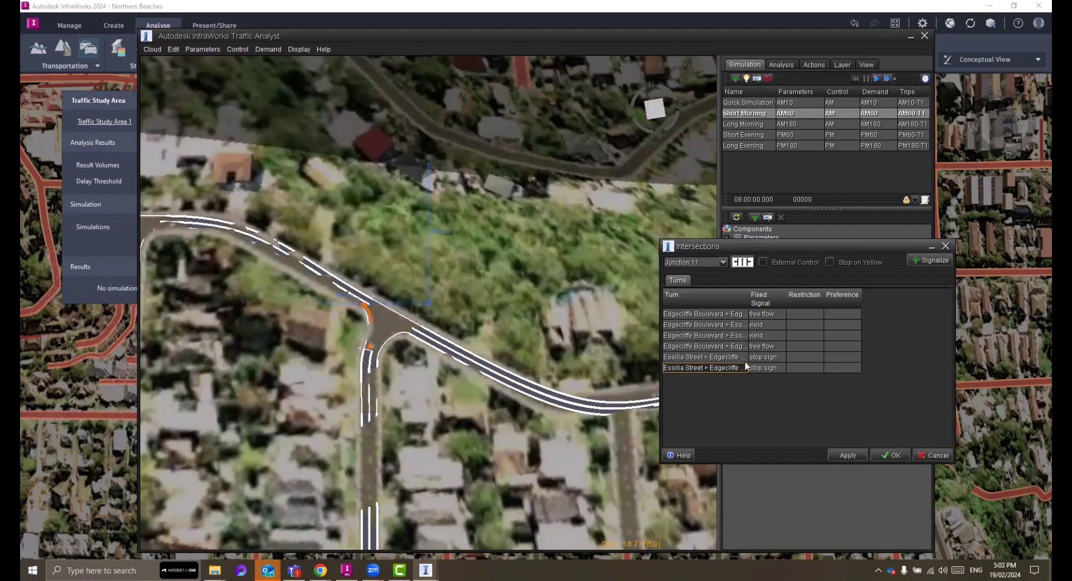
click(699, 263)
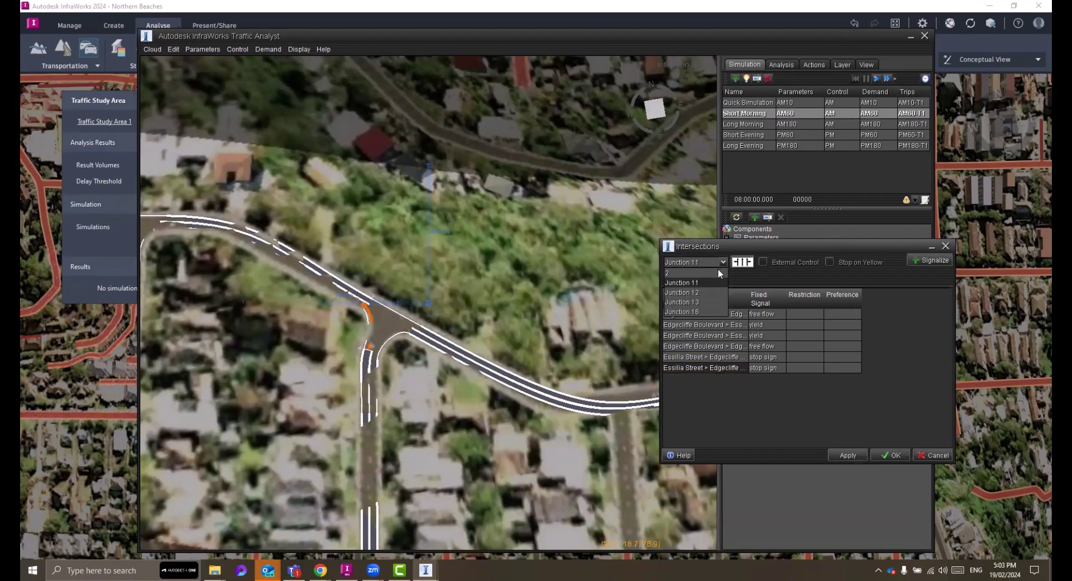
- Inspect each turn at Junction 13, from Fuller Street to Edgecliffe
click(711, 302)
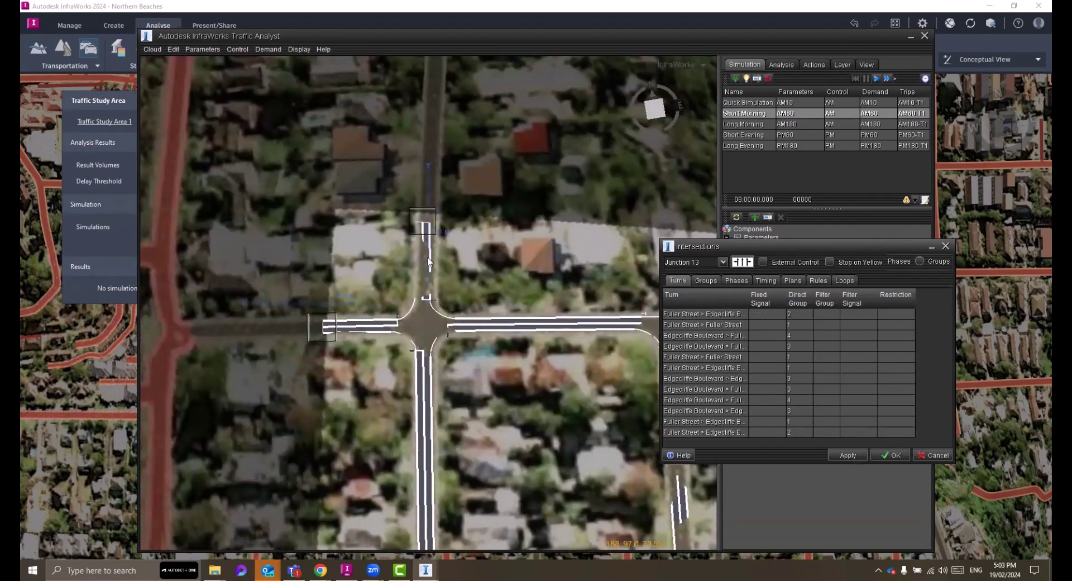
click(700, 316)
click(702, 327)
click(710, 346)
click(715, 367)
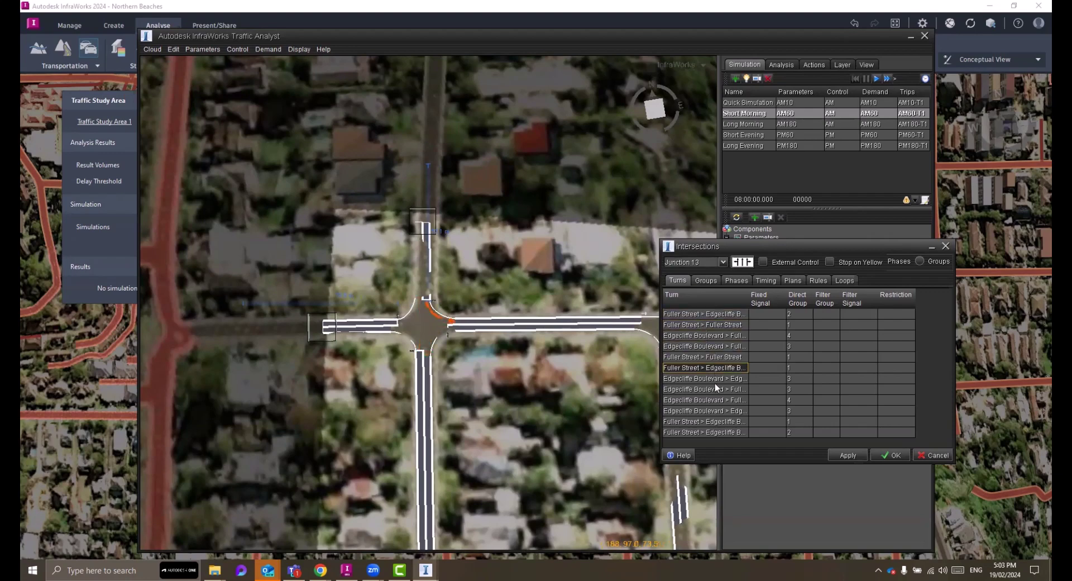
click(715, 381)
click(715, 392)
- Review Junction 13's signal groups 1–4 and phases A–D movements
click(706, 281)
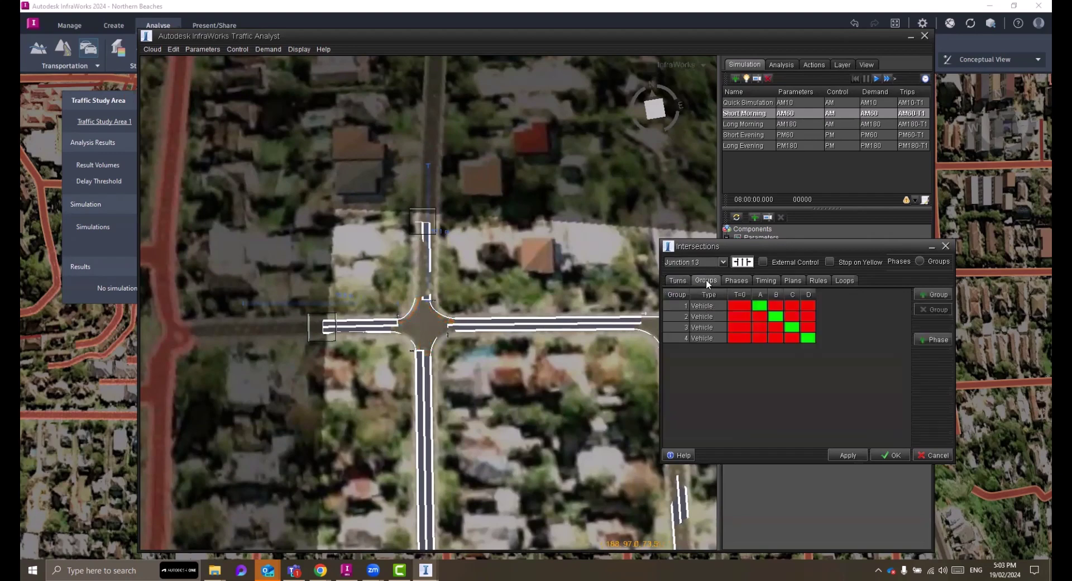
click(677, 305)
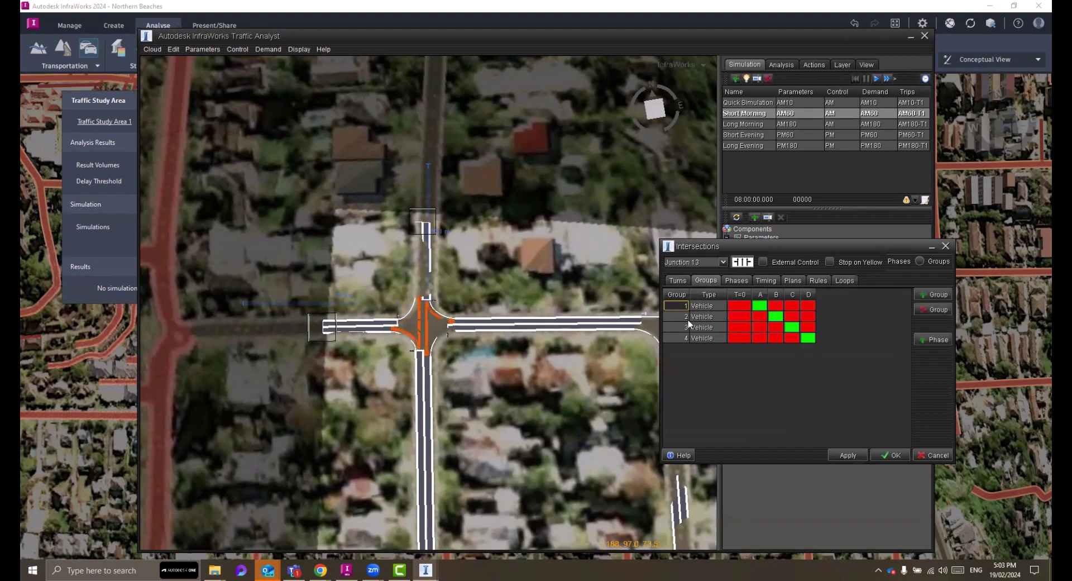
click(678, 316)
click(681, 329)
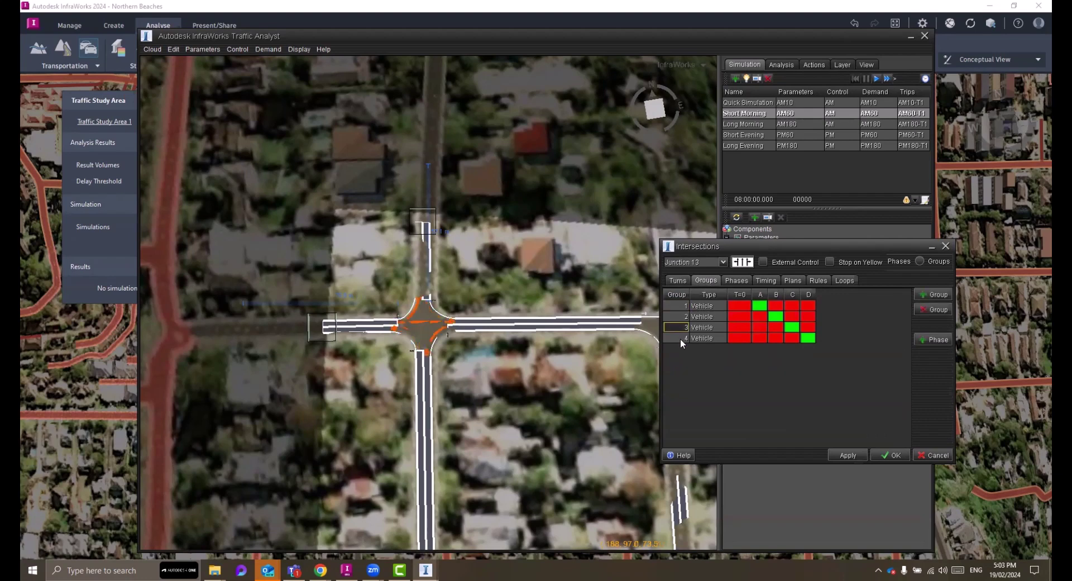
click(681, 337)
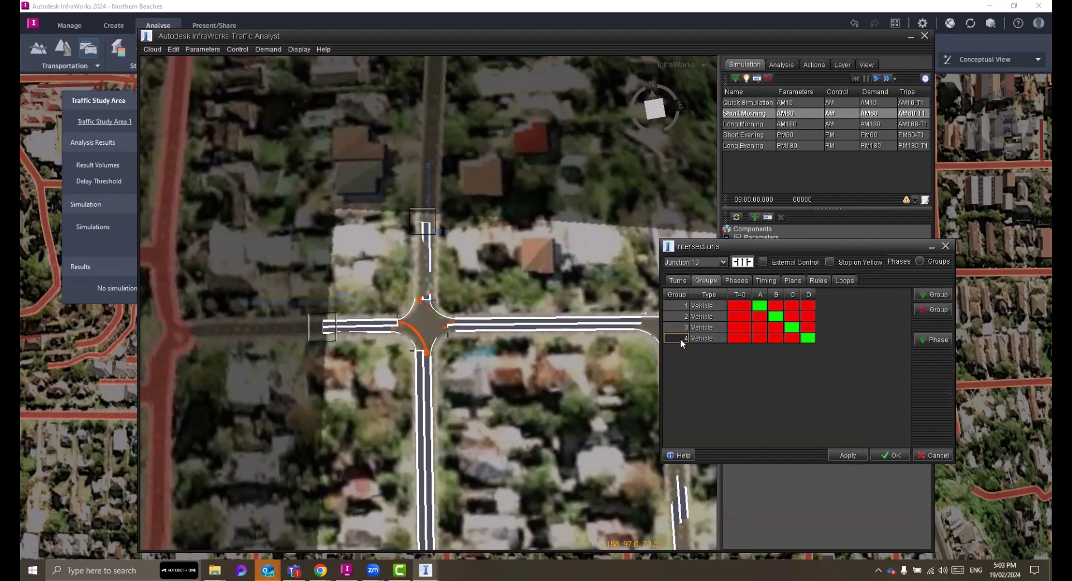
click(734, 282)
click(673, 307)
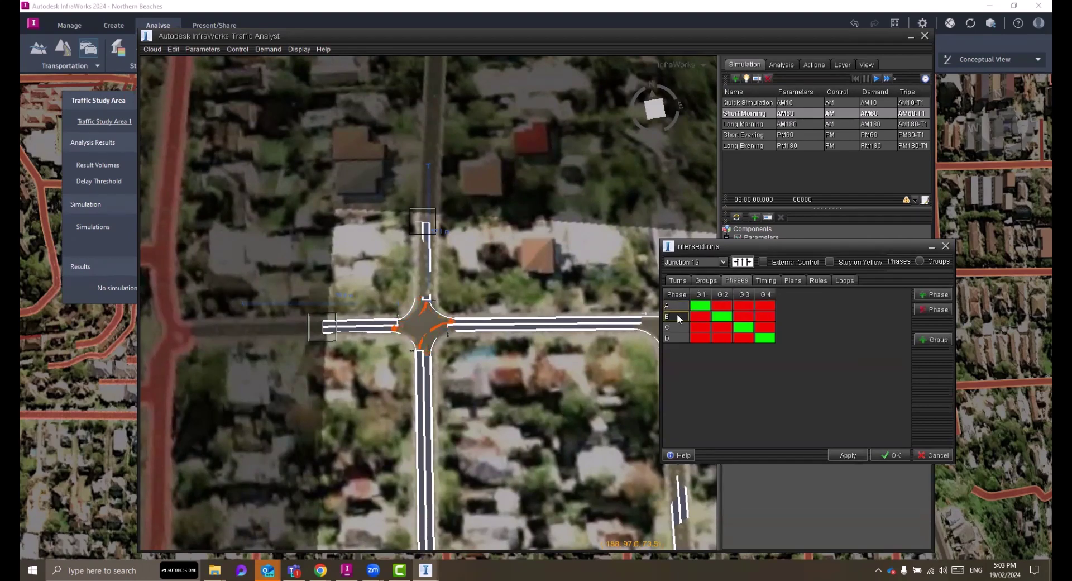
click(679, 328)
click(679, 337)
- Check the green, yellow, red and minimum times for phases A to D
click(766, 280)
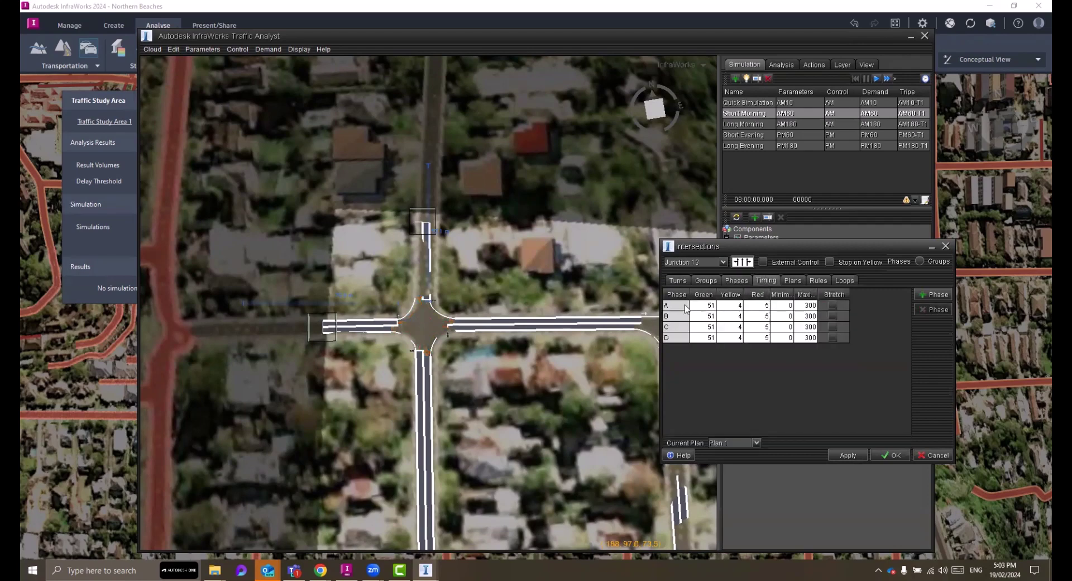
click(708, 306)
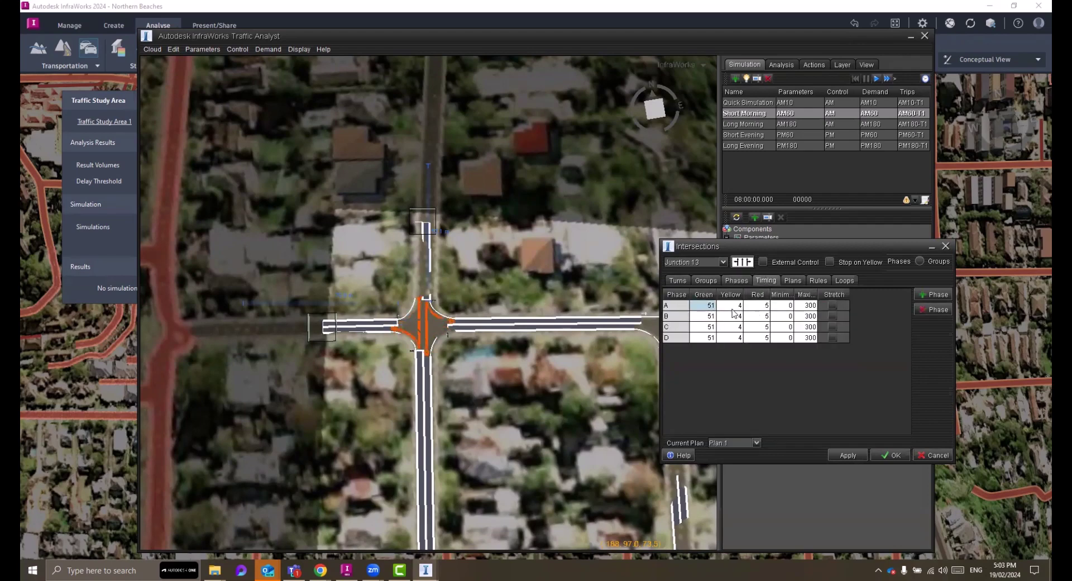
click(732, 309)
click(761, 308)
click(790, 309)
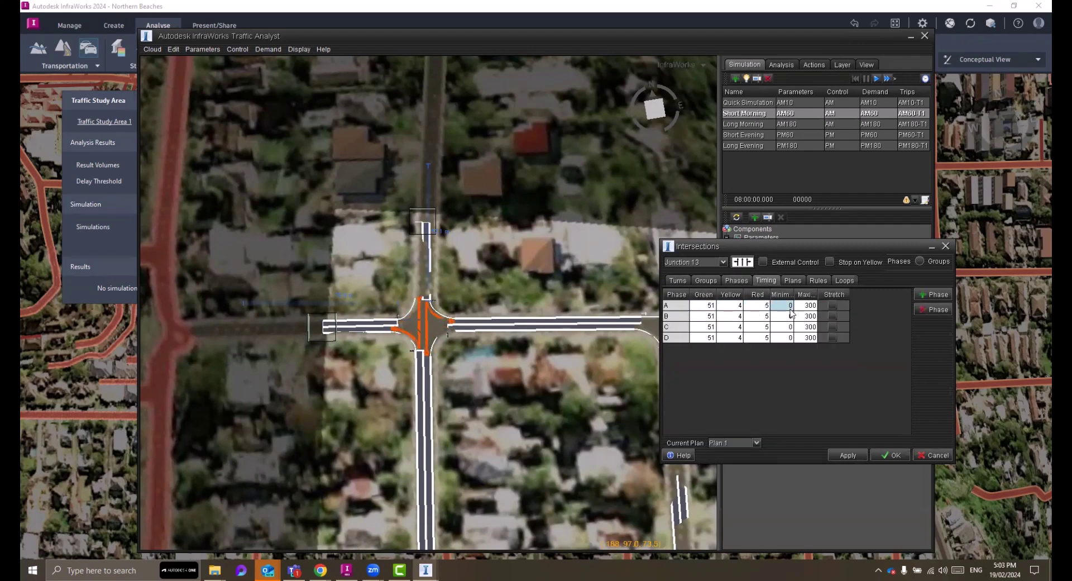
click(711, 317)
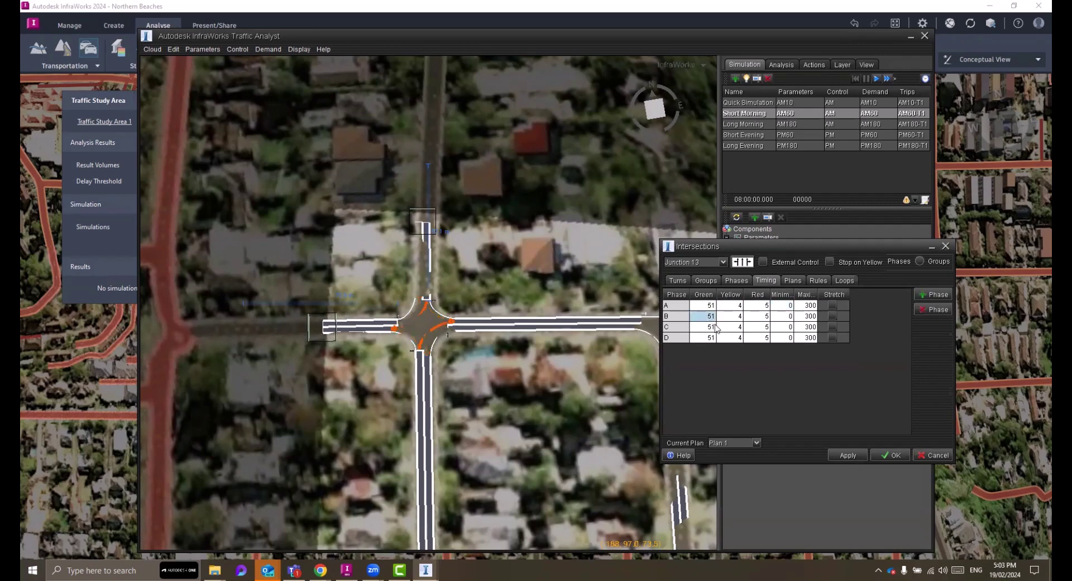
click(708, 330)
click(738, 329)
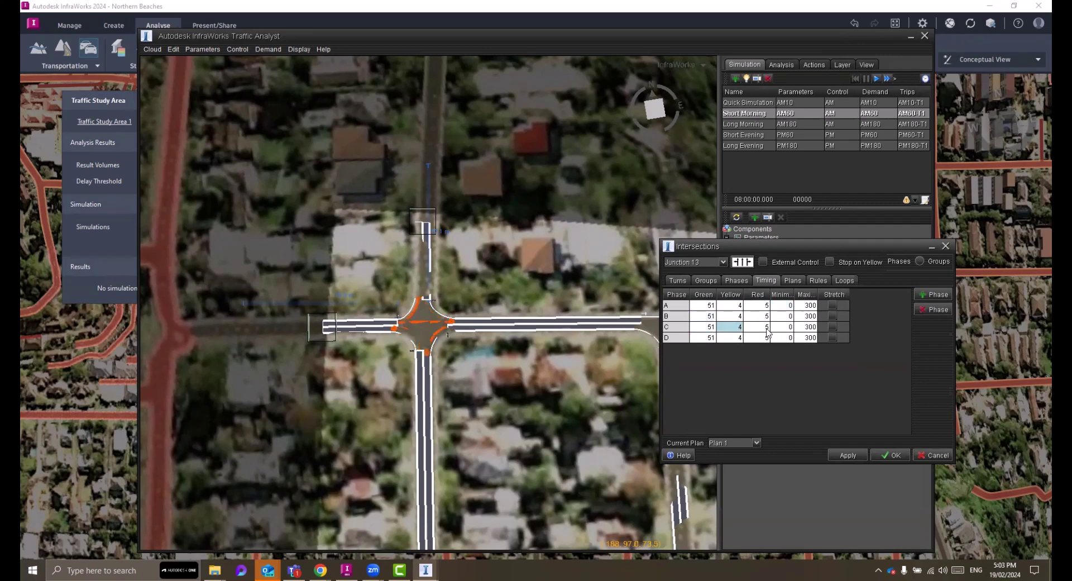
click(766, 329)
click(705, 338)
click(732, 337)
click(759, 337)
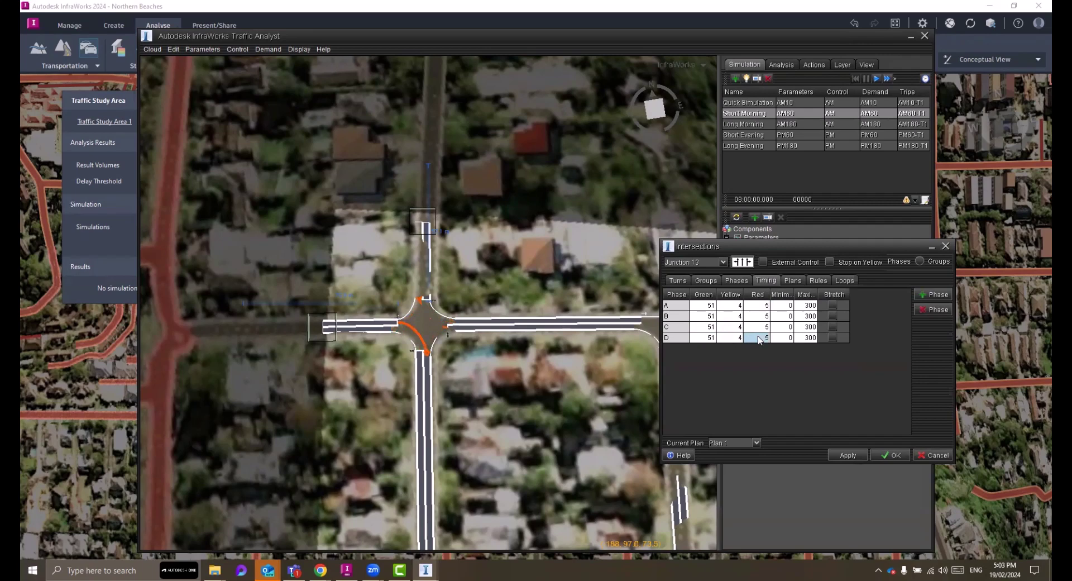
- Review Plan 1's cycle, offset and splits and the signal rules, then accept
click(795, 281)
click(818, 281)
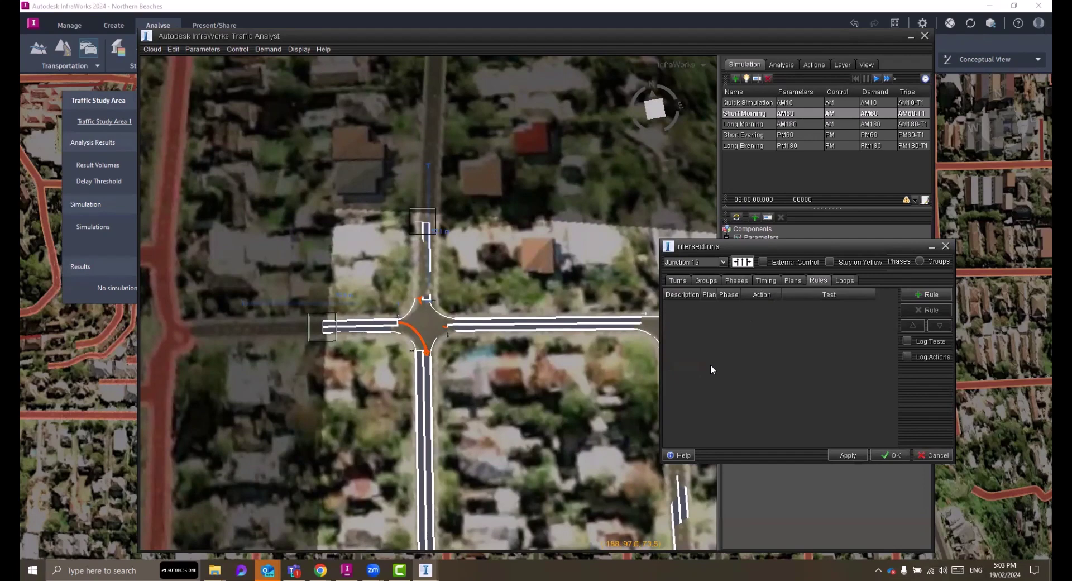
click(893, 455)
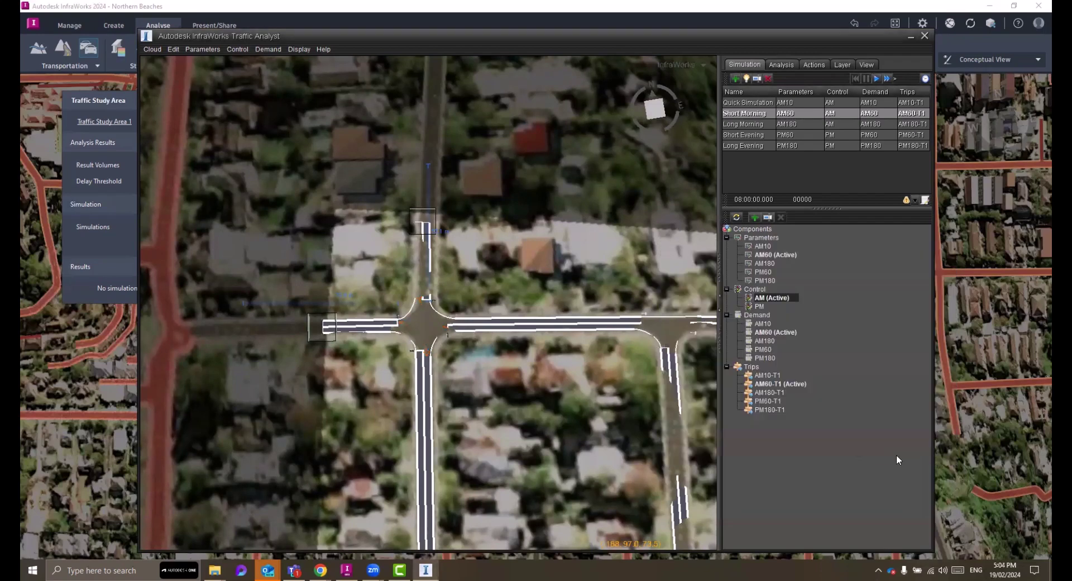
right_click(789, 330)
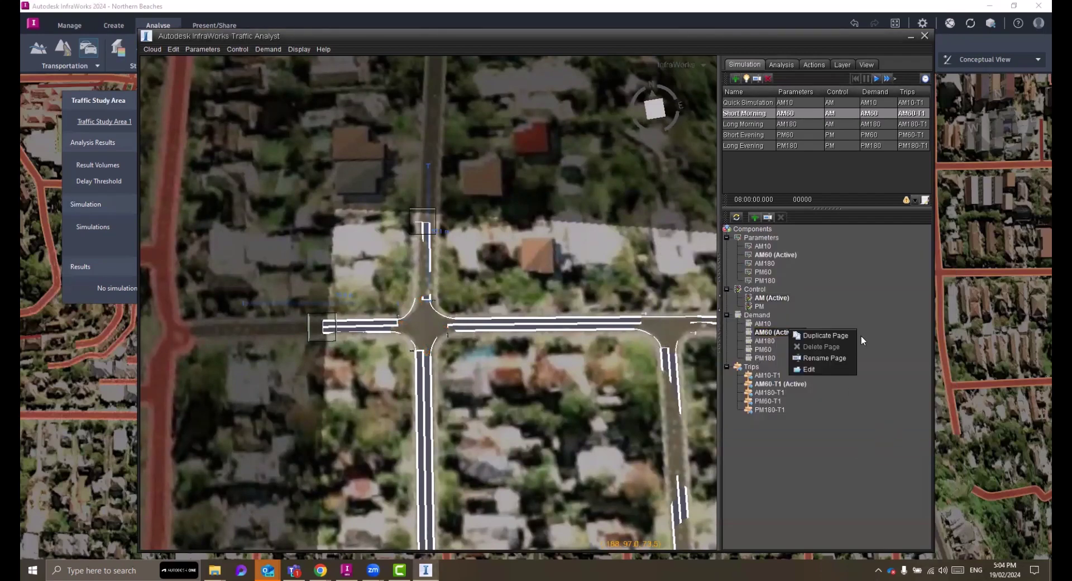
click(828, 370)
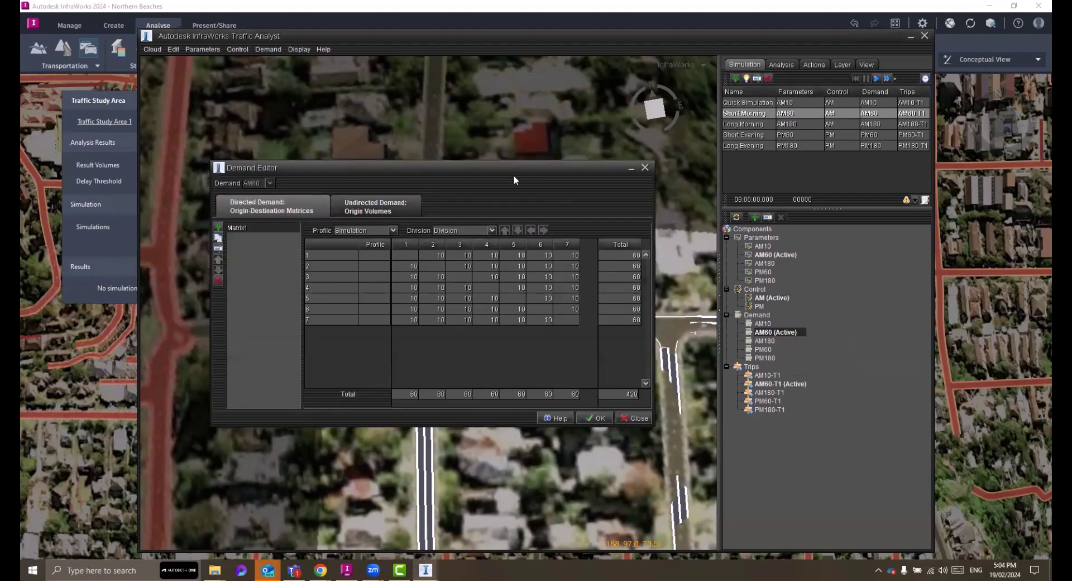
drag(512, 168, 854, 161)
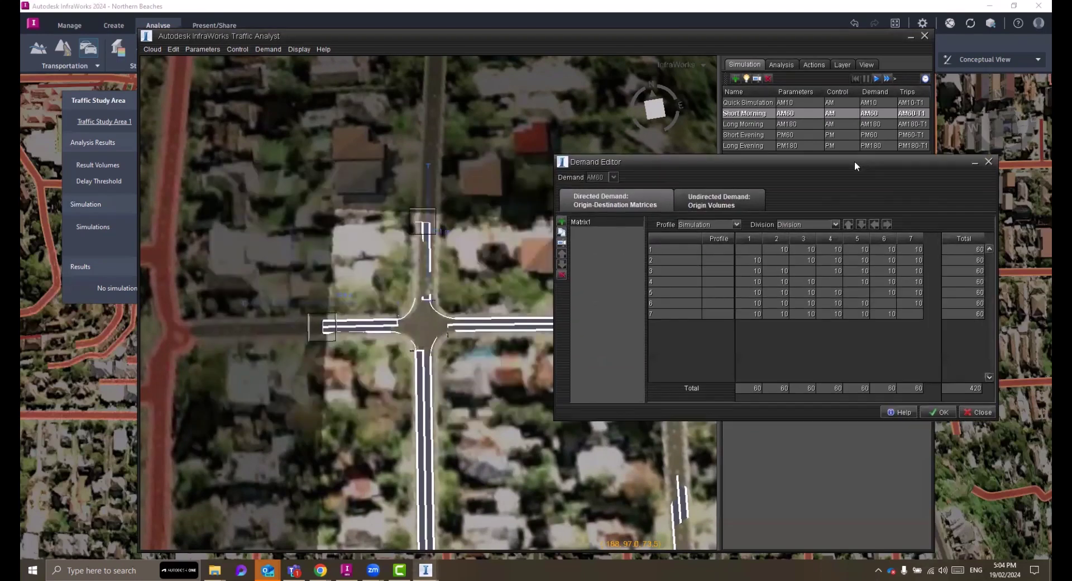
click(679, 248)
click(680, 259)
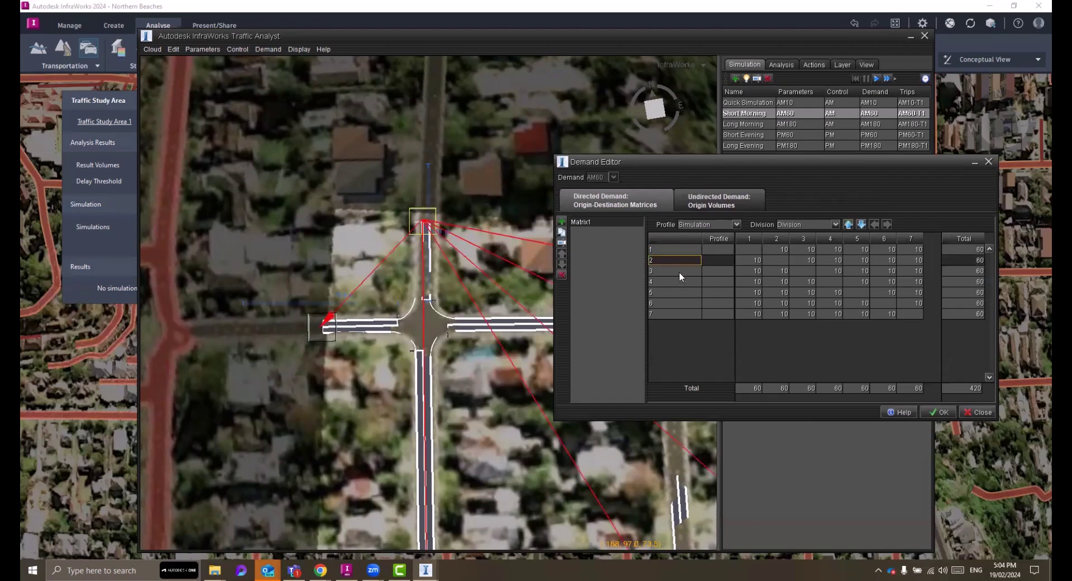
click(680, 271)
click(679, 283)
click(677, 293)
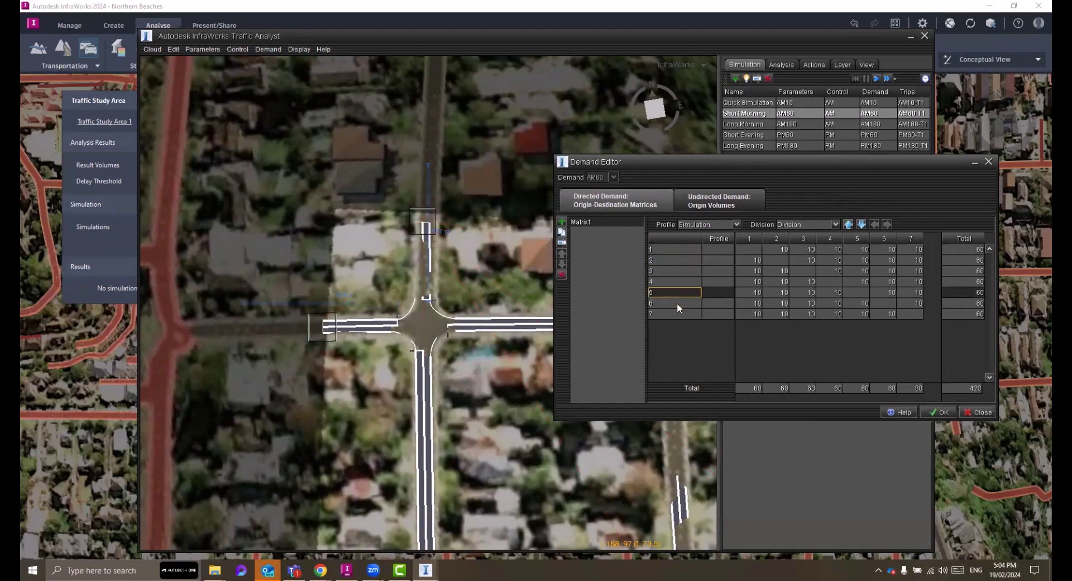
click(677, 302)
click(677, 311)
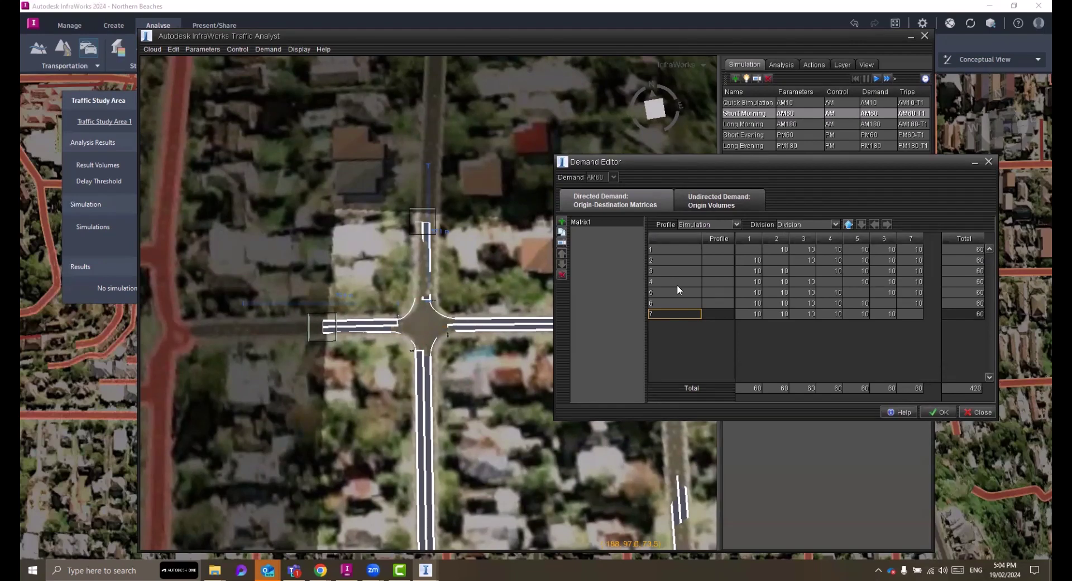
- Add demand division D1 with Small Car at 100.0 in the Demand Divisions table
key(Escape)
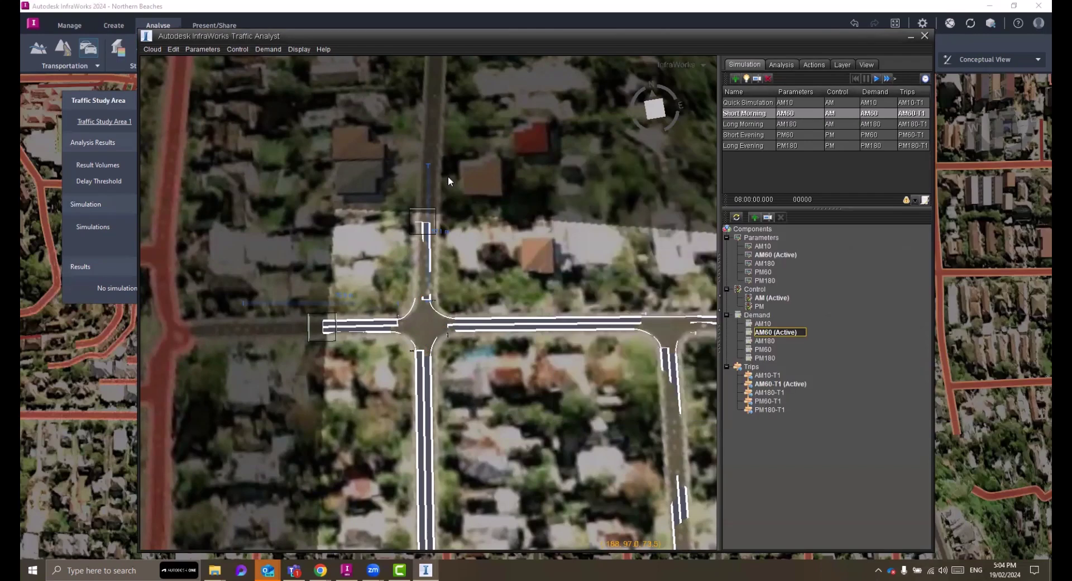
click(277, 48)
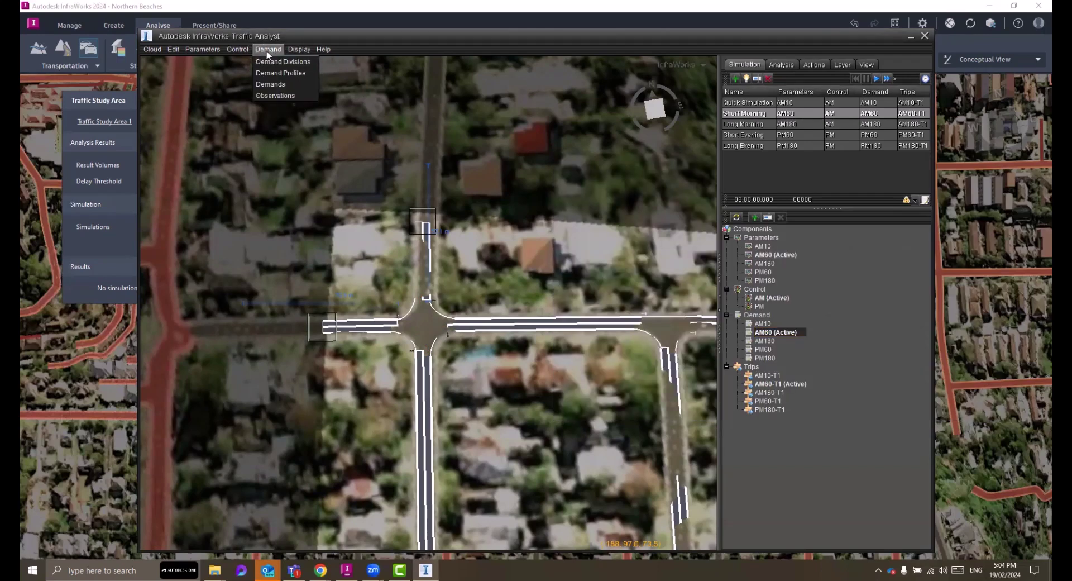
click(271, 62)
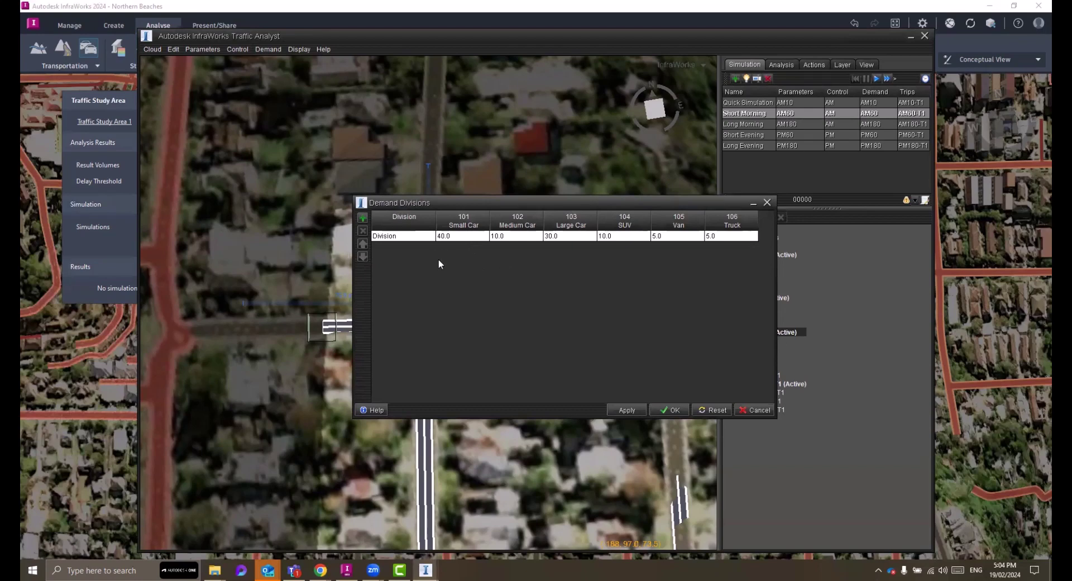
click(362, 218)
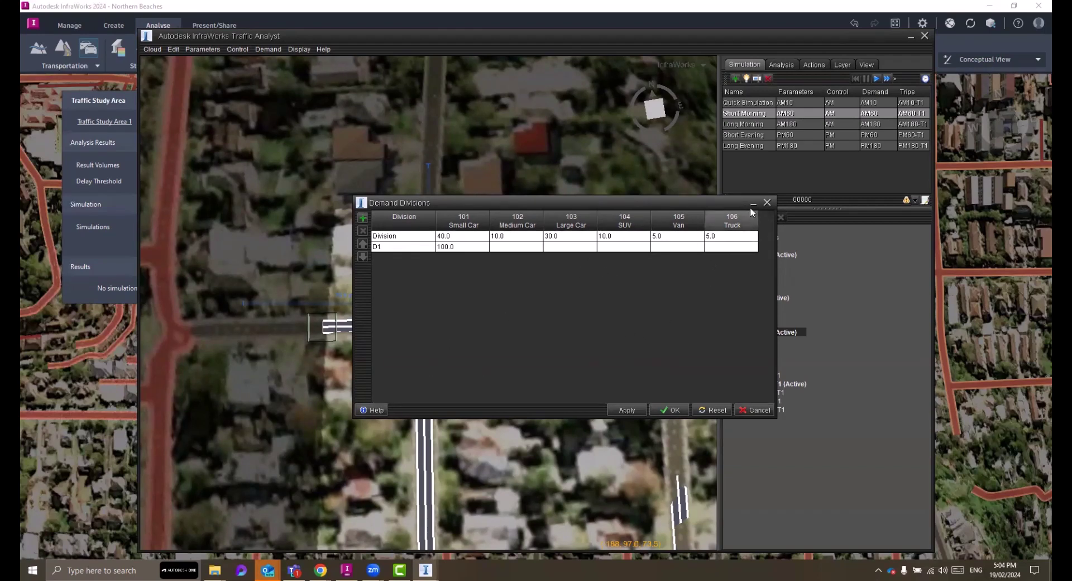
click(768, 201)
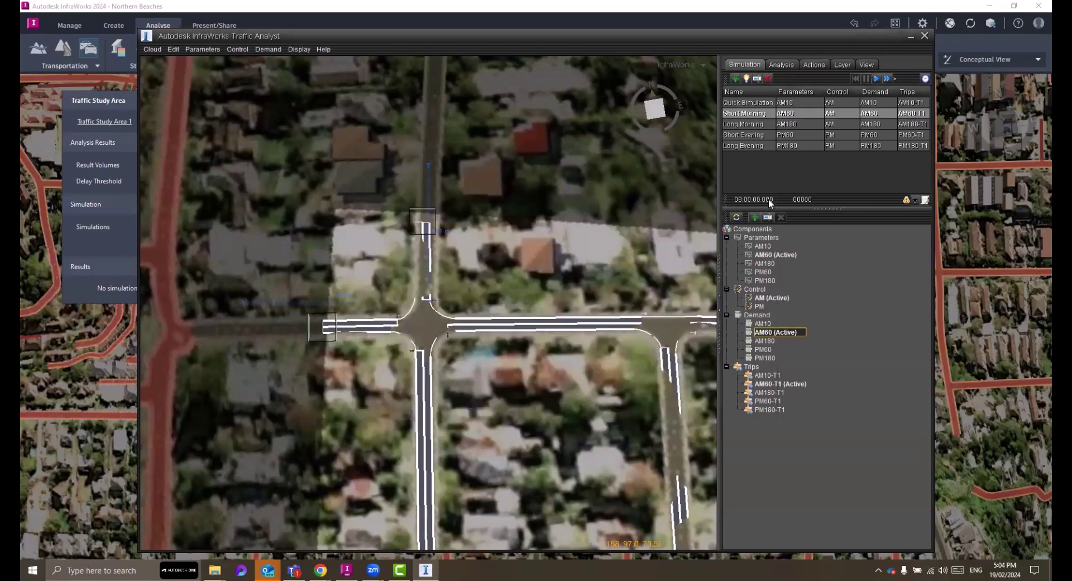
click(322, 51)
click(330, 62)
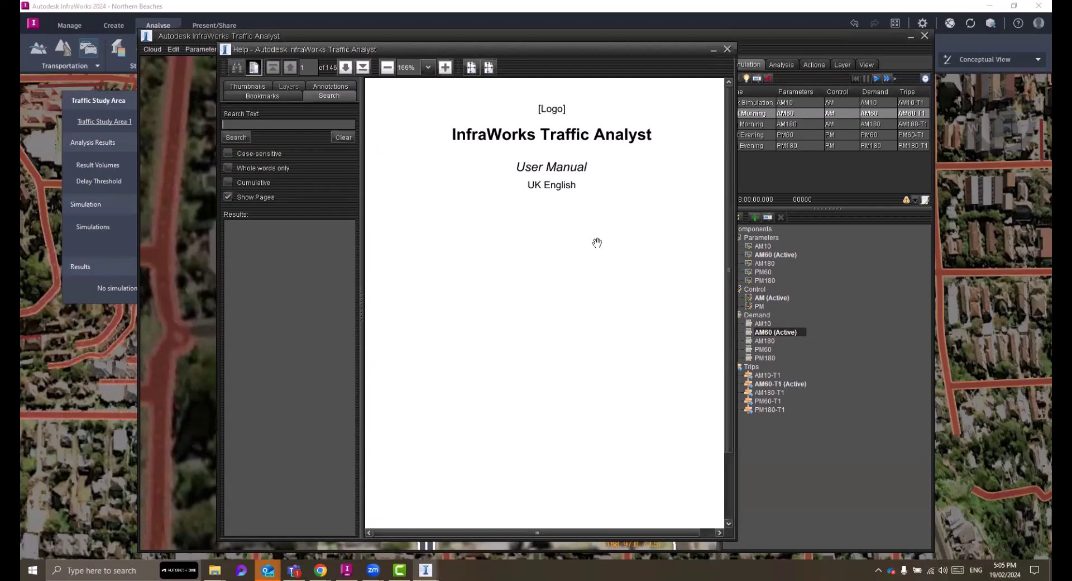
scroll(621, 267, down, 3)
scroll(620, 271, up, 3)
scroll(620, 275, down, 15)
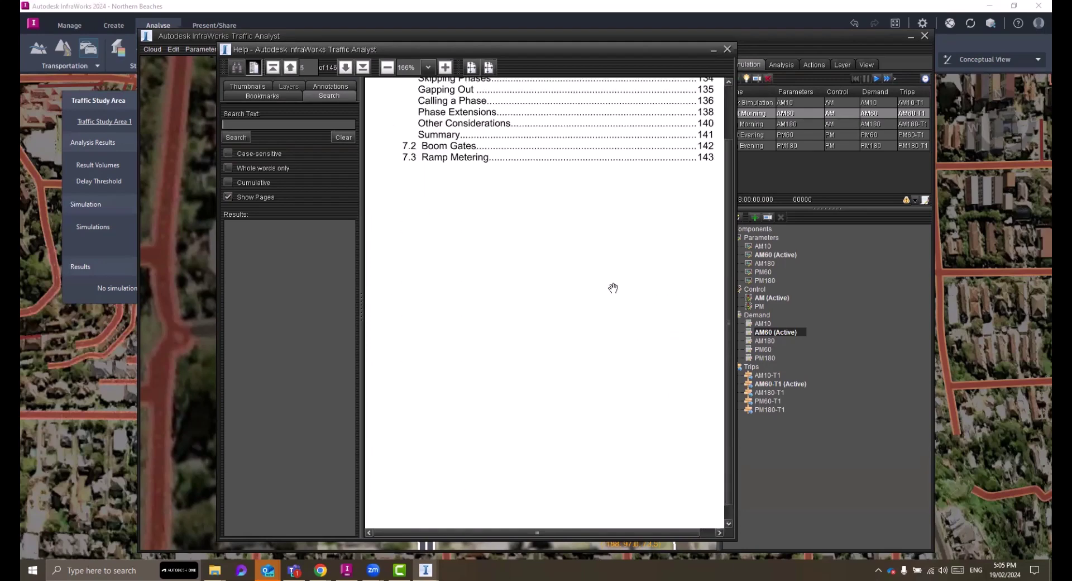
scroll(611, 295, down, 5)
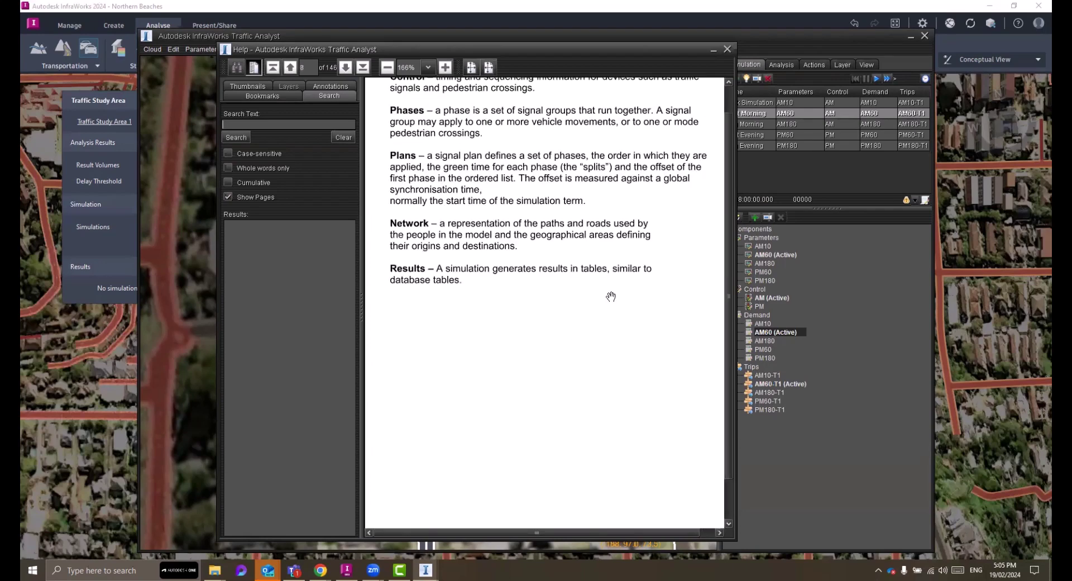
scroll(611, 295, down, 5)
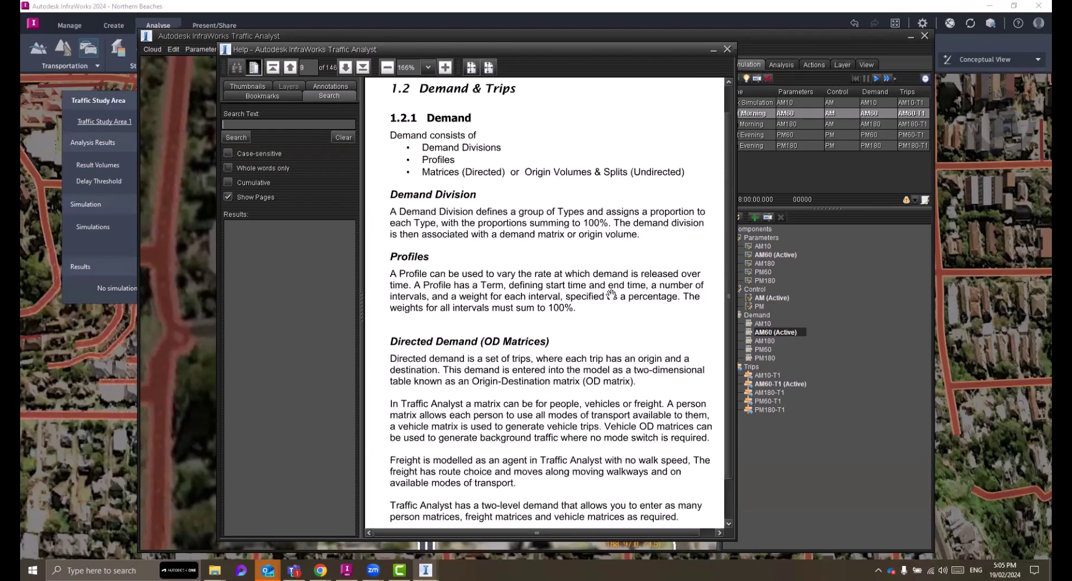
scroll(611, 294, down, 10)
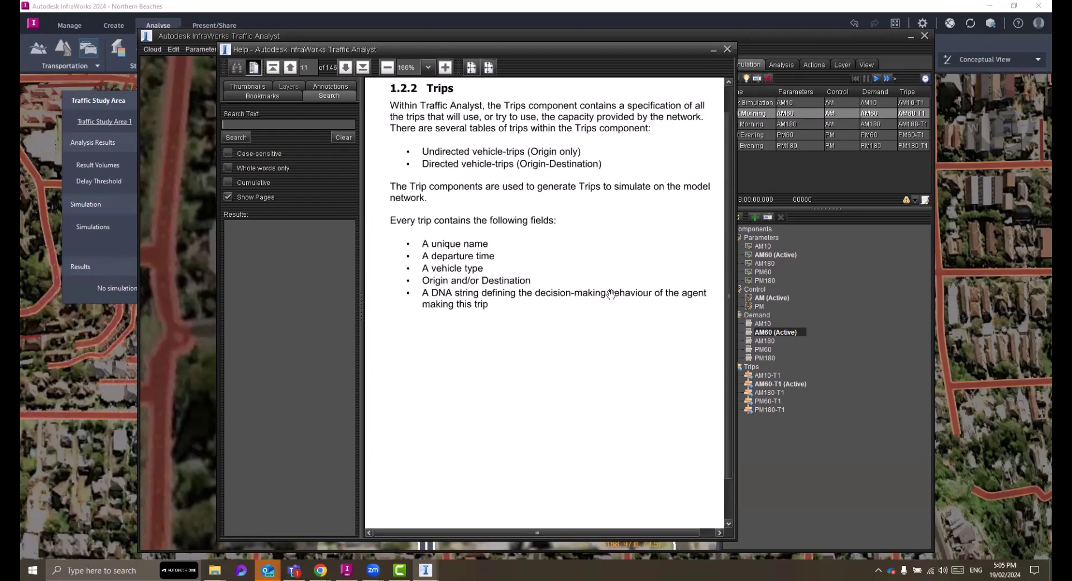
scroll(611, 294, down, 15)
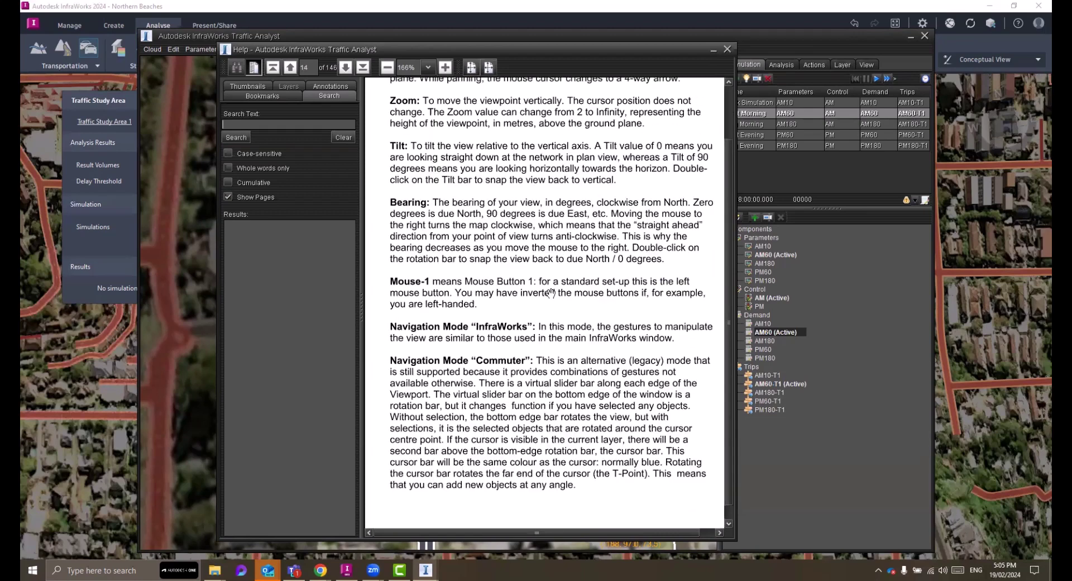
click(727, 49)
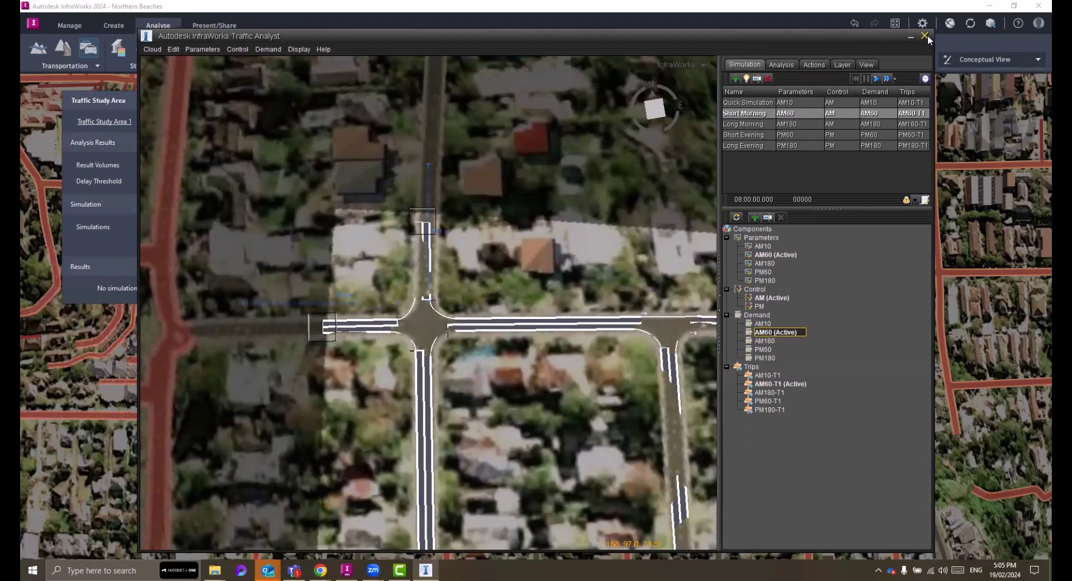
- Back in InfraWorks, choose the Short Morning simulation and report result volumes per approach
click(926, 36)
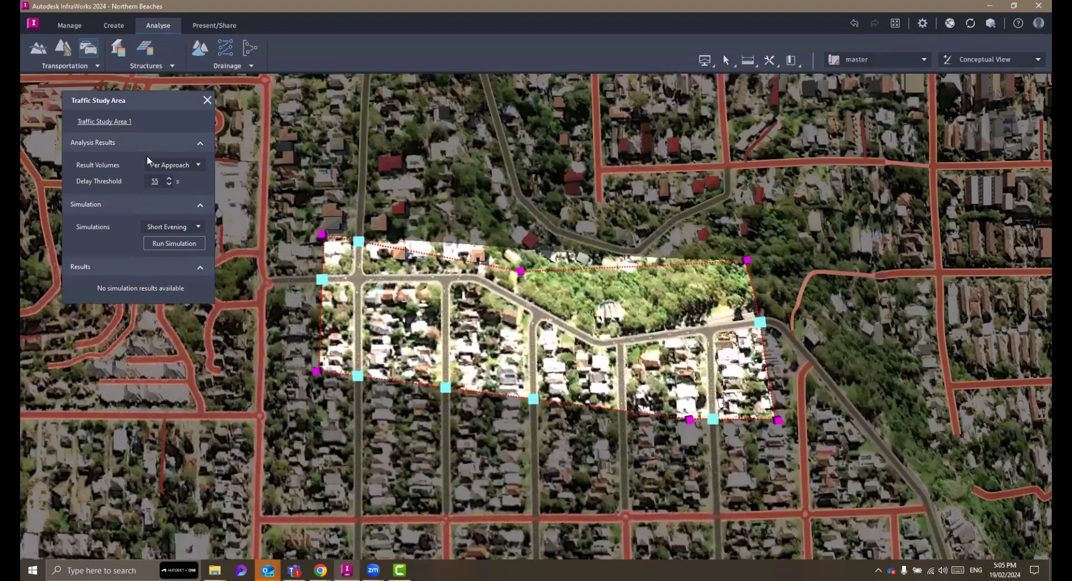
click(179, 226)
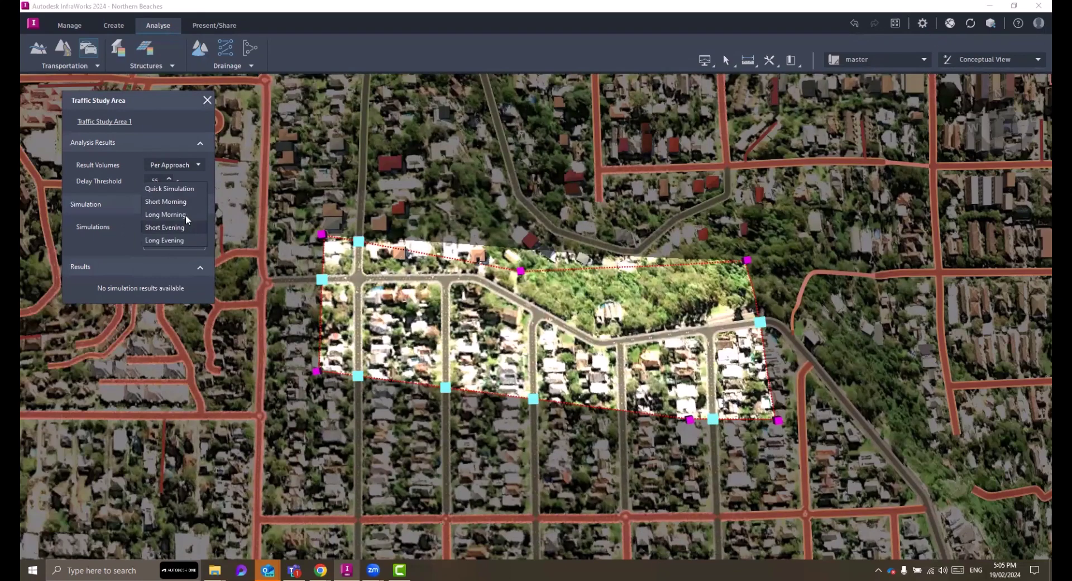
click(187, 205)
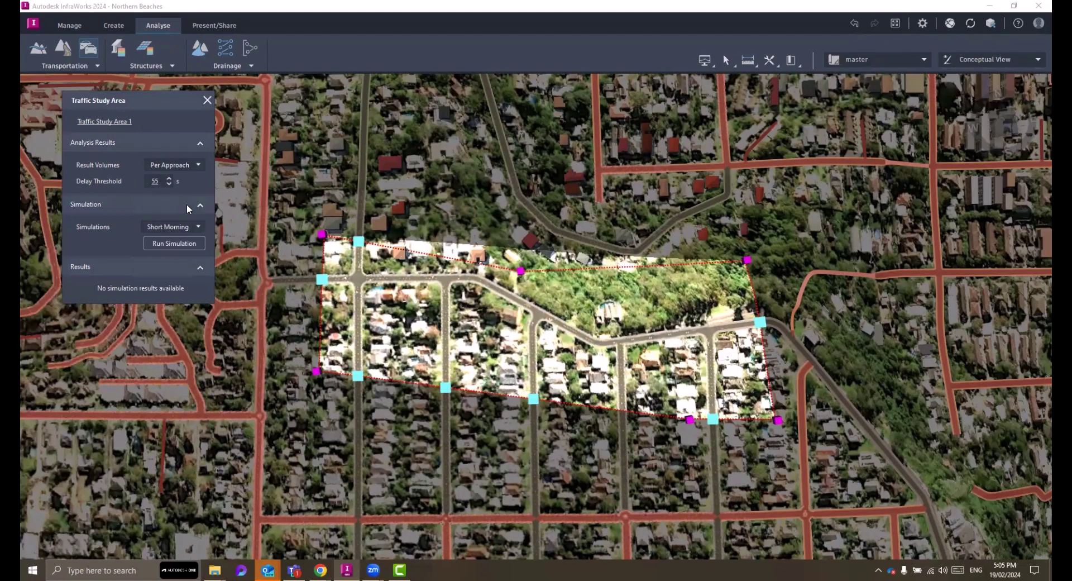
click(197, 165)
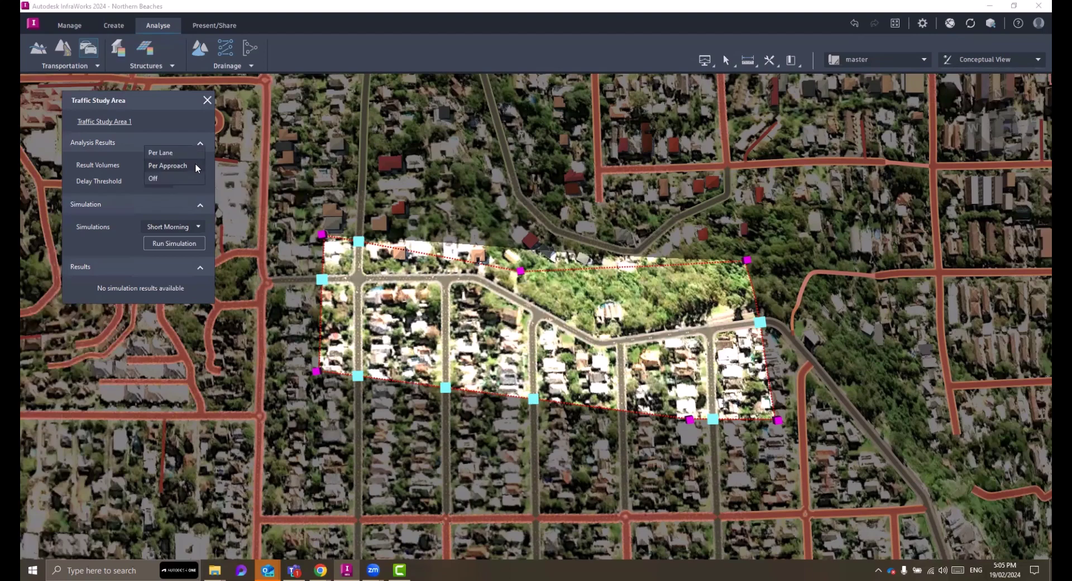
click(190, 153)
click(200, 166)
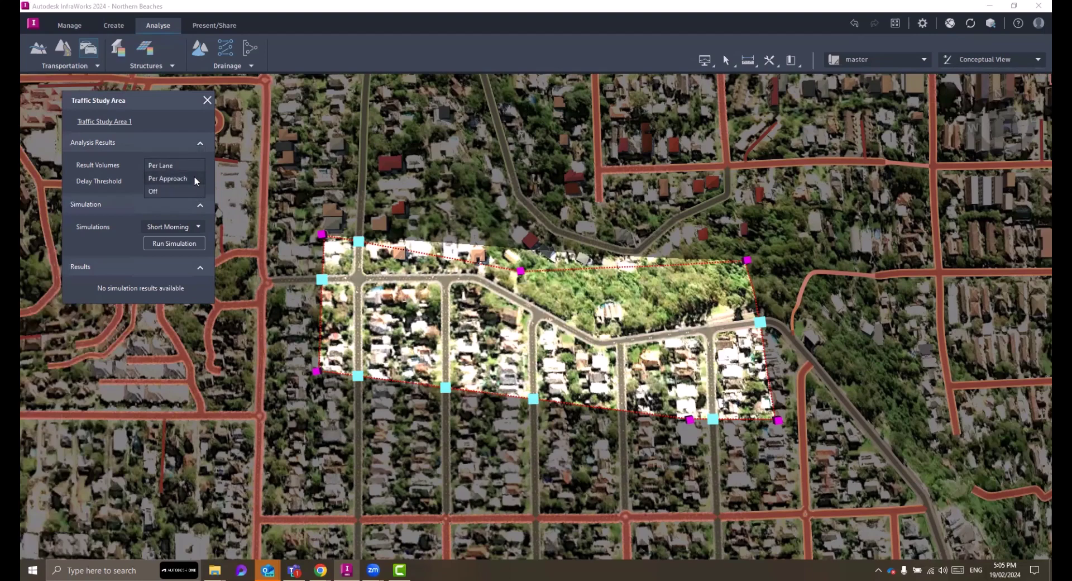
click(197, 180)
scroll(363, 281, up, 4)
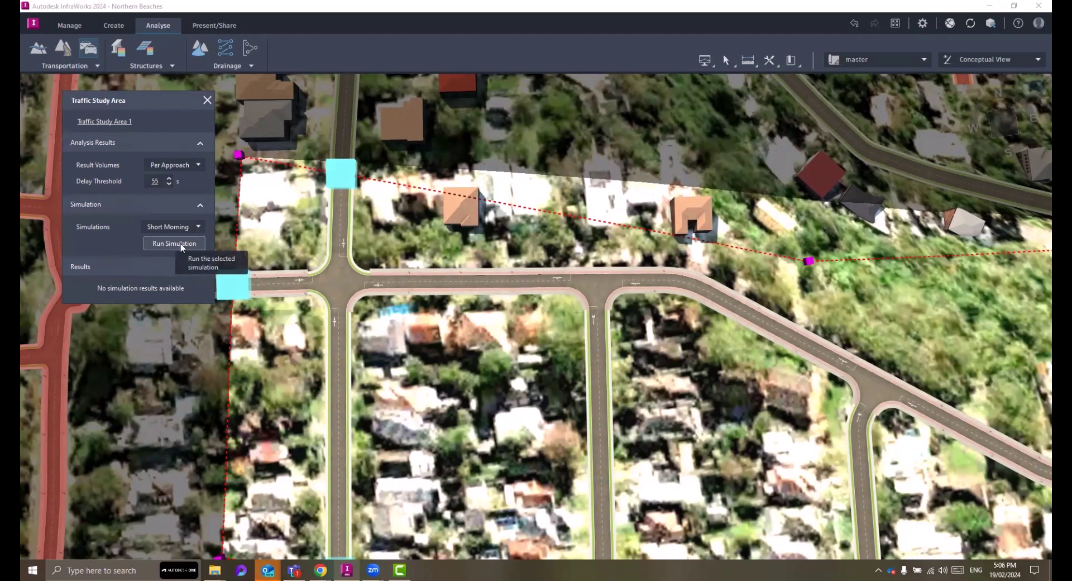
- Run the Short Morning simulation and play the animation at a chosen speed
click(181, 244)
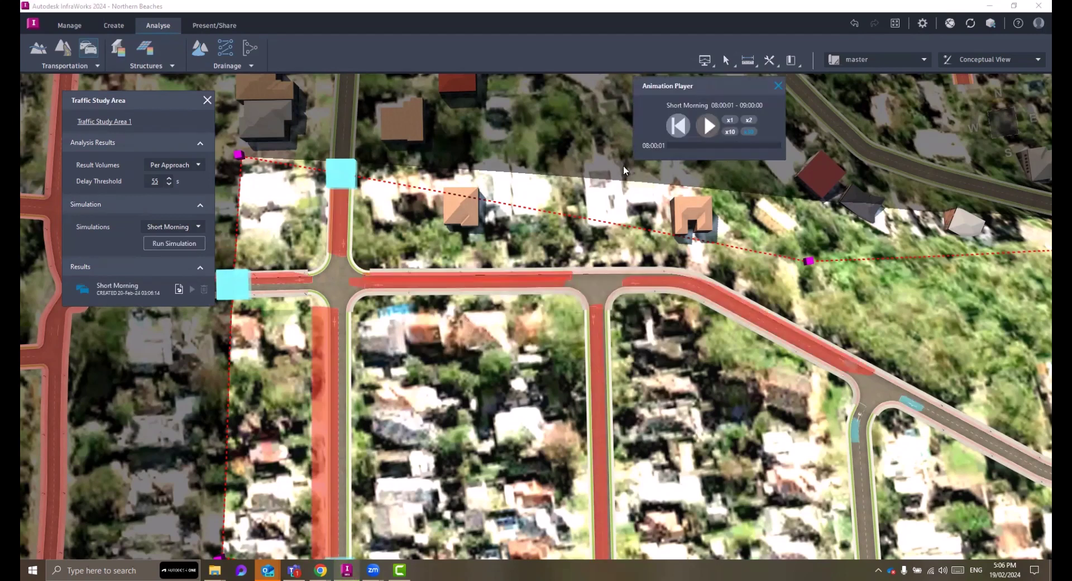
click(708, 127)
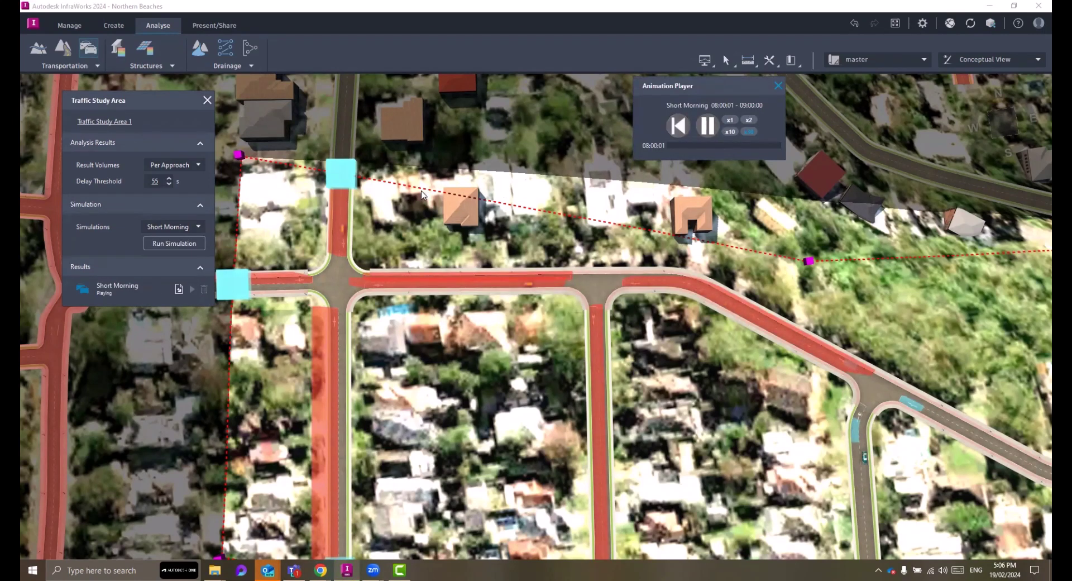
click(729, 132)
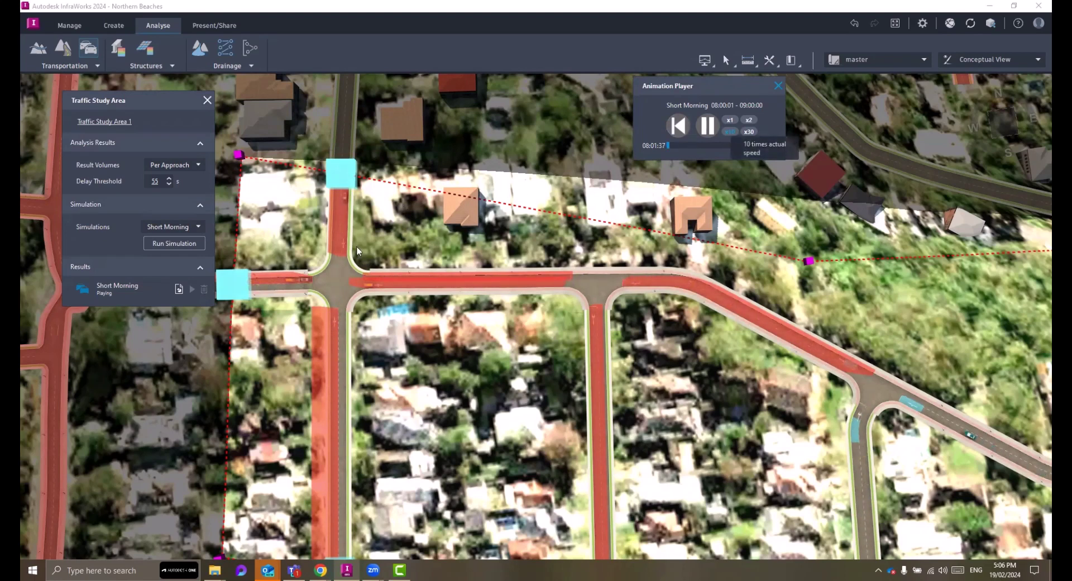
- Zoom in and read queue and delay figures on the red, congested road approaches
scroll(306, 326, up, 1)
scroll(312, 258, up, 1)
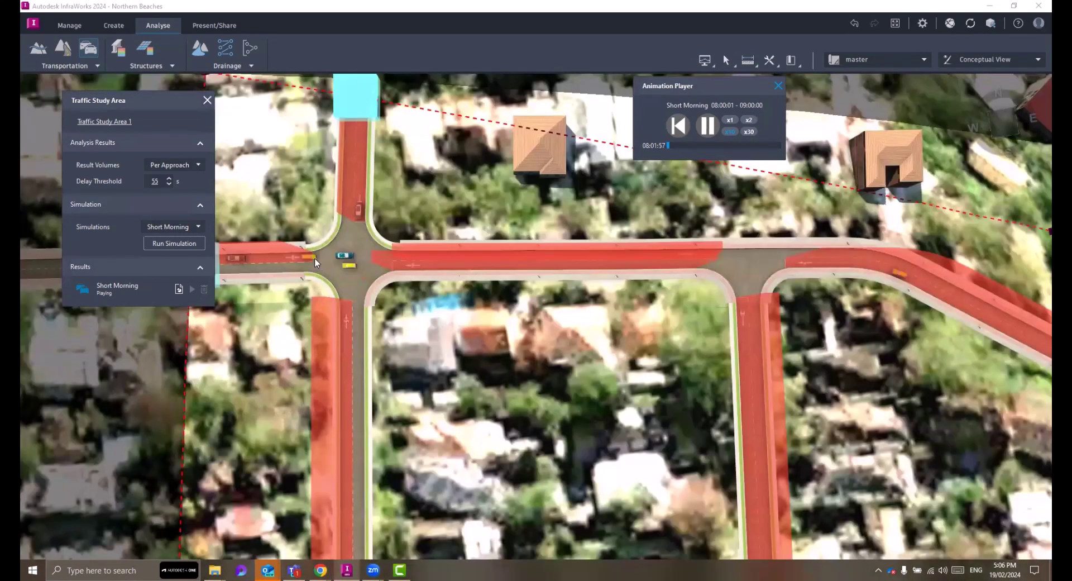
scroll(311, 256, up, 1)
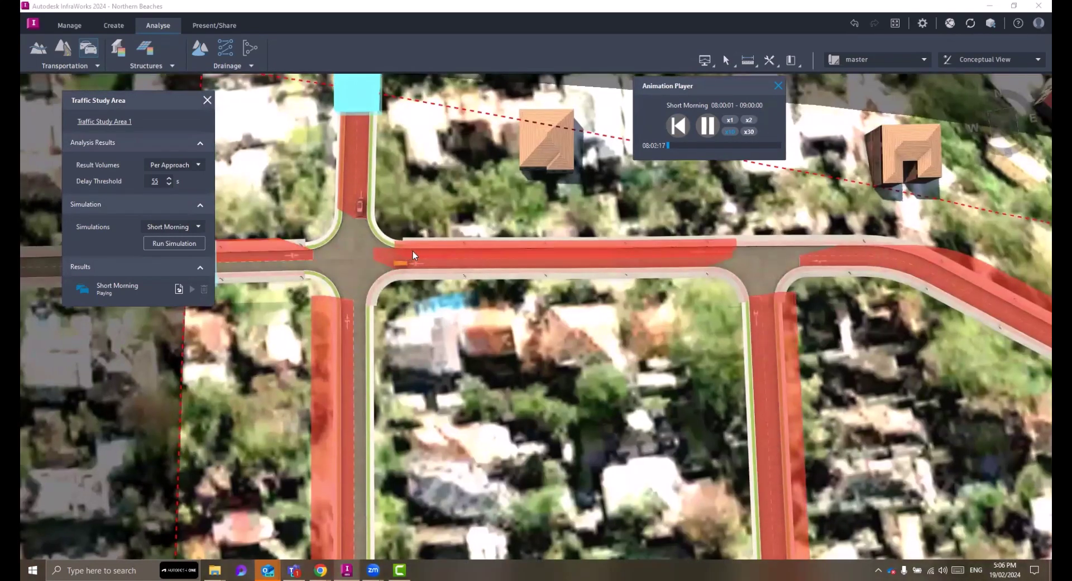
mouse_move(453, 251)
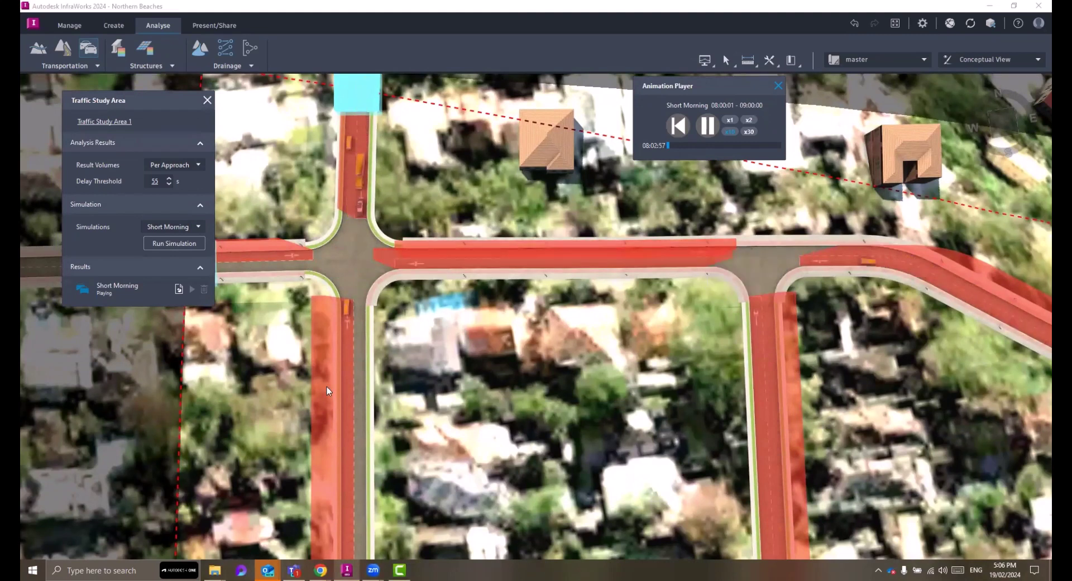
mouse_move(328, 393)
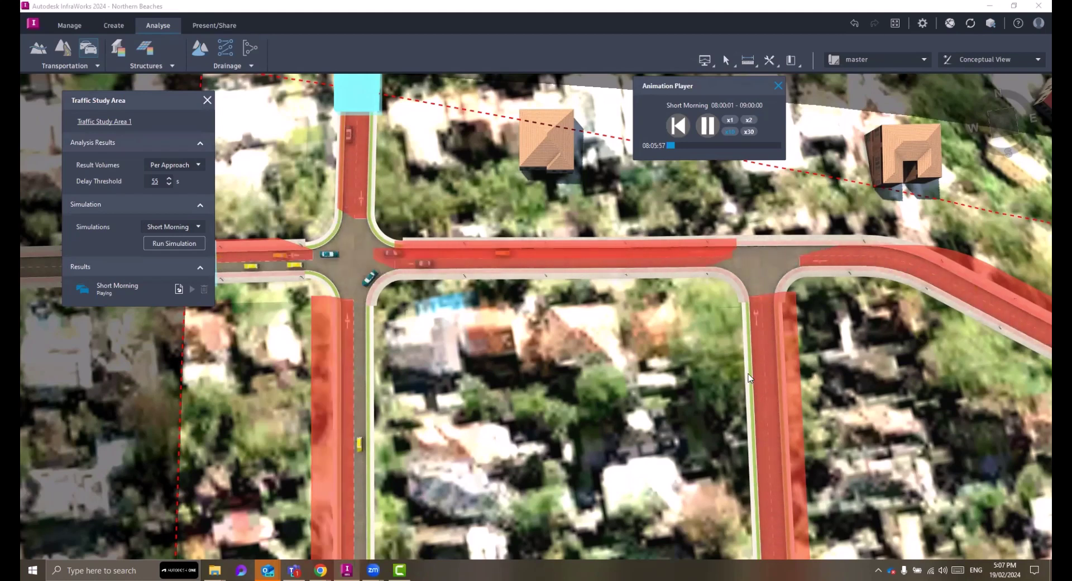
mouse_move(758, 365)
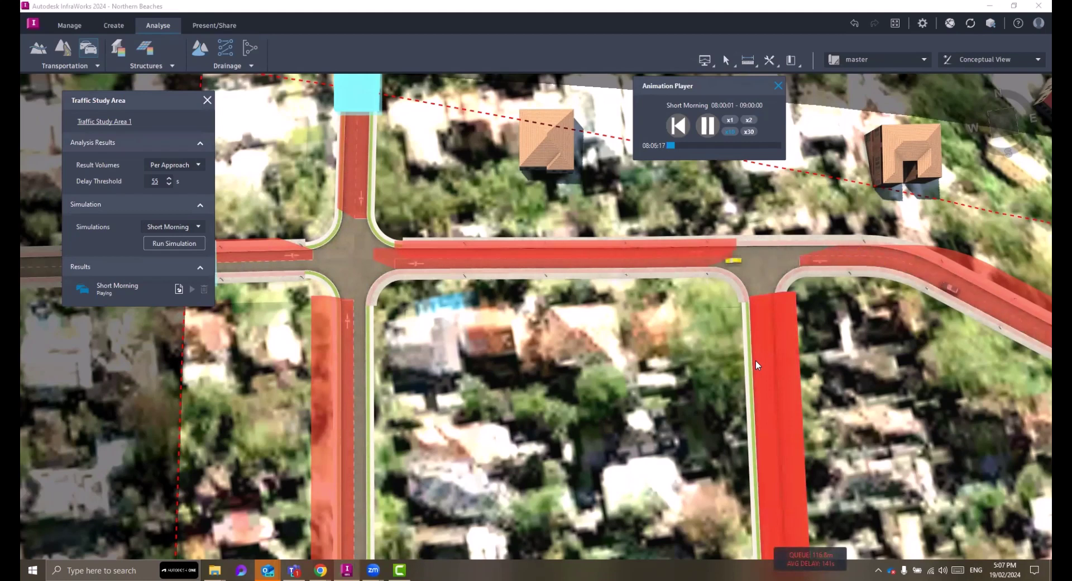
scroll(758, 365, down, 2)
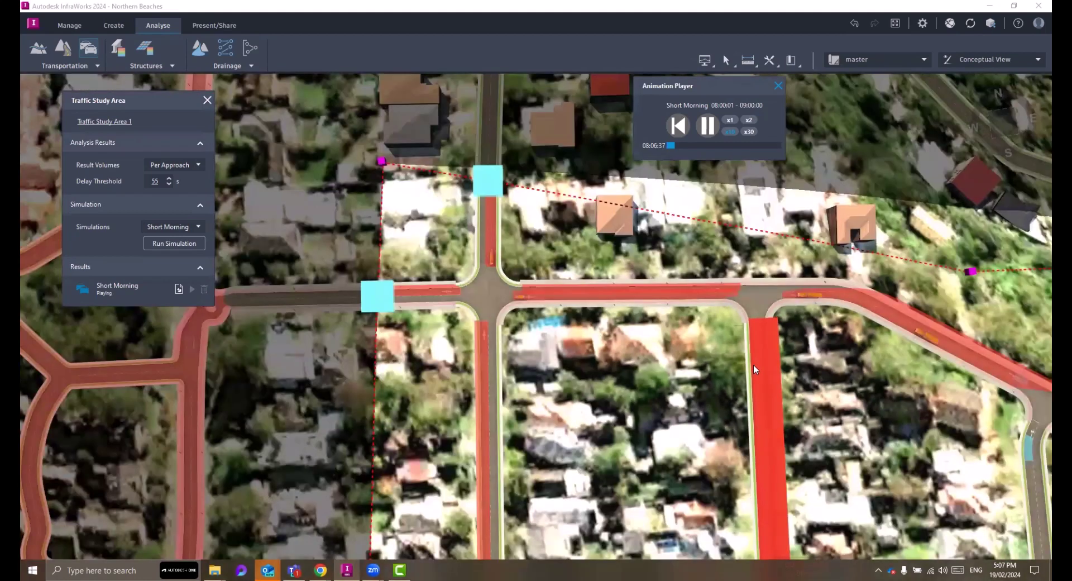
scroll(754, 369, down, 2)
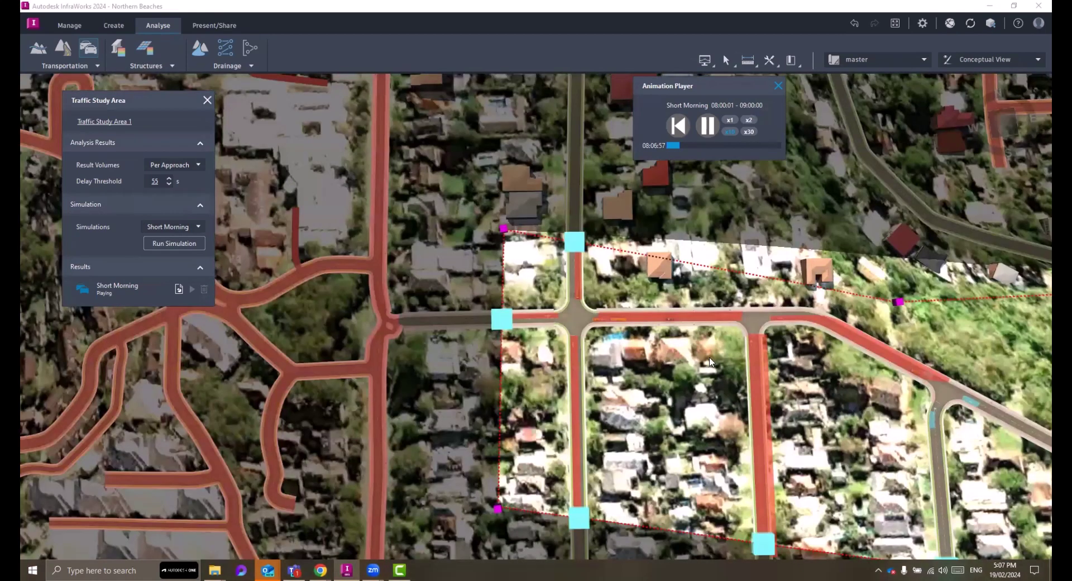
drag(651, 403, 509, 366)
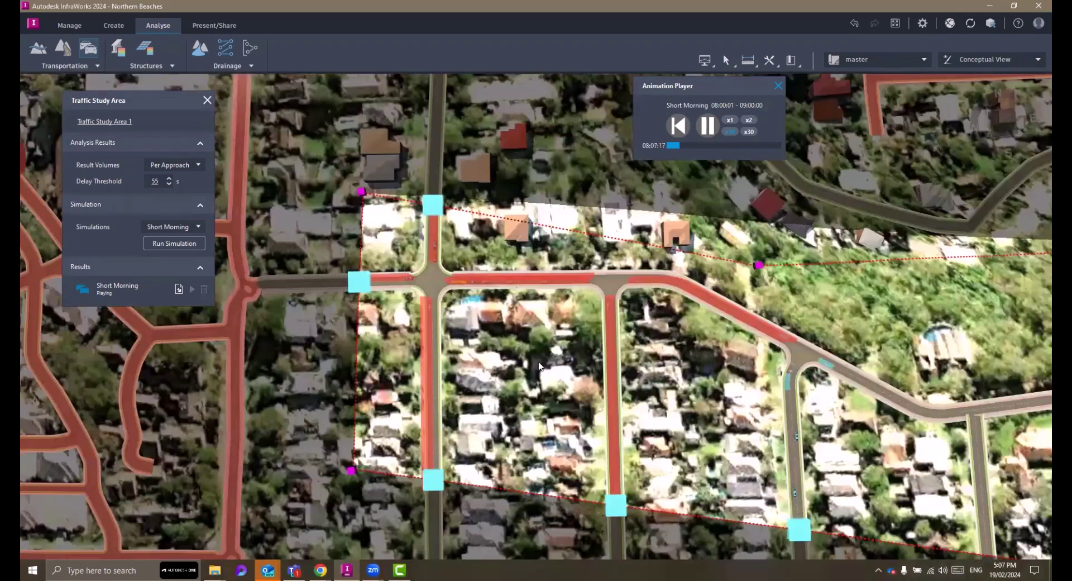
right_click(294, 370)
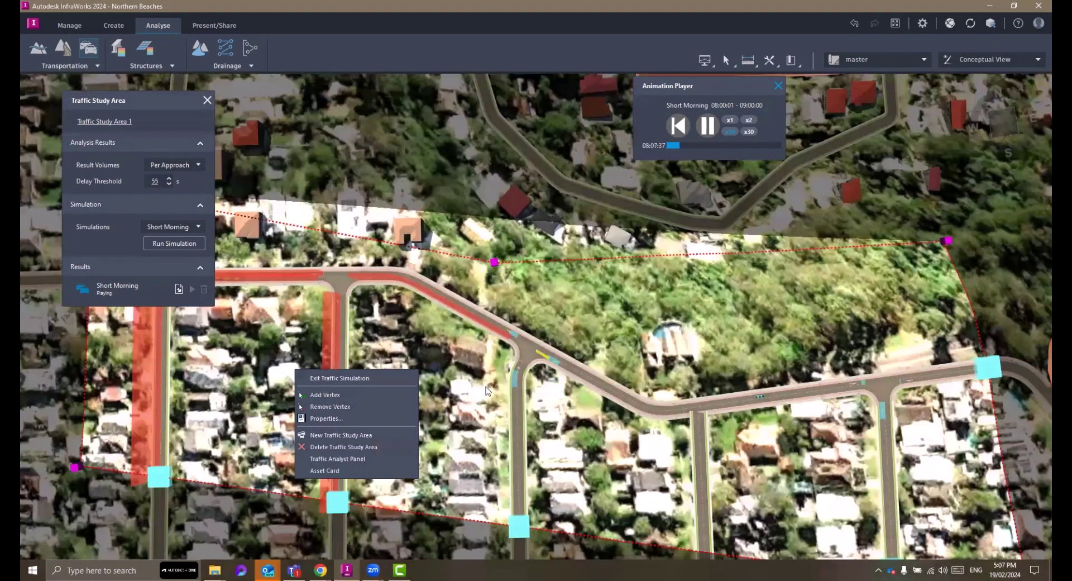
scroll(550, 422, up, 3)
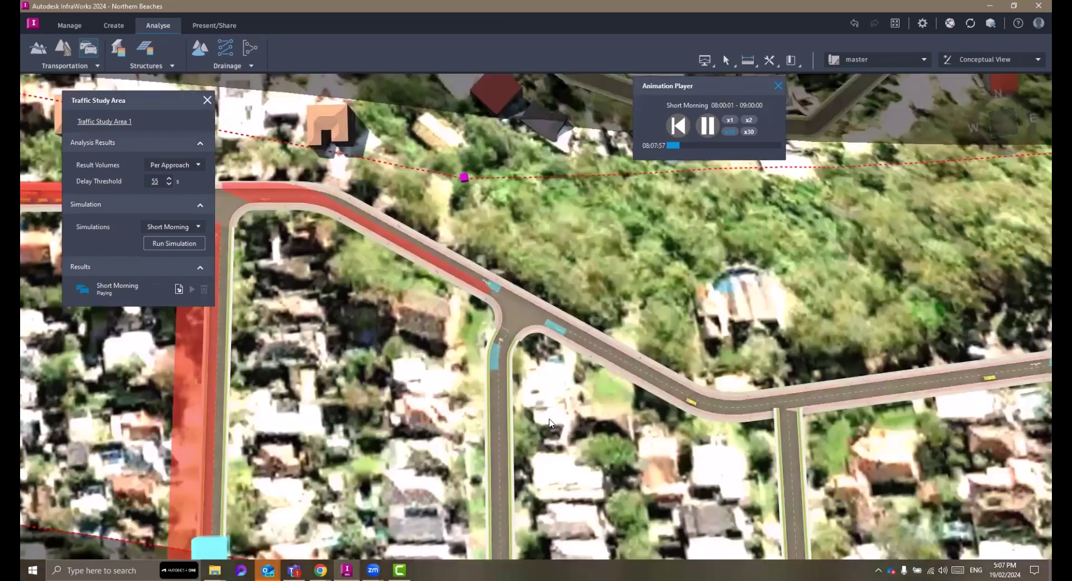
scroll(291, 299, down, 3)
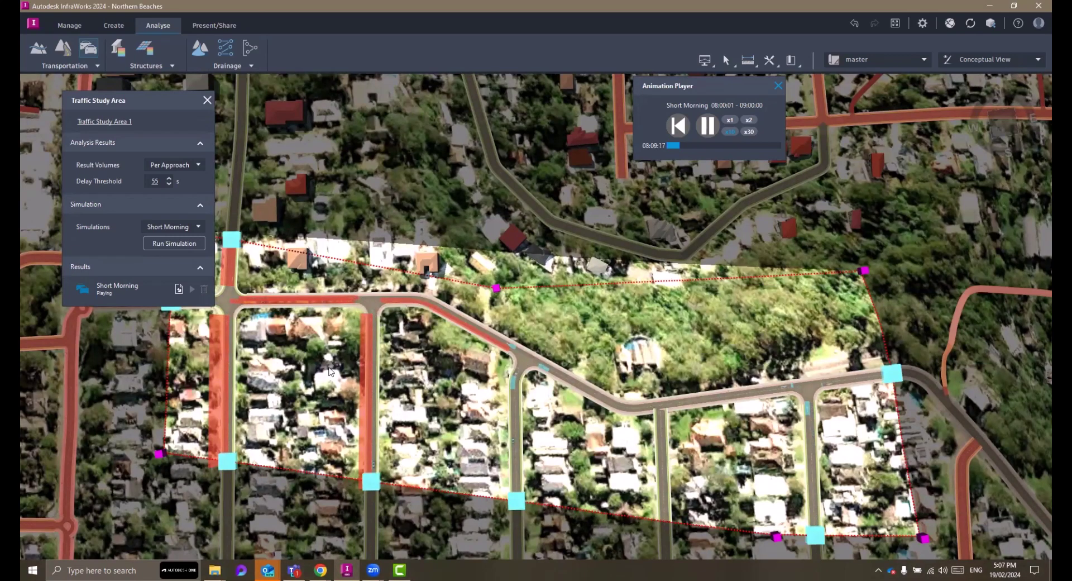
scroll(257, 357, up, 3)
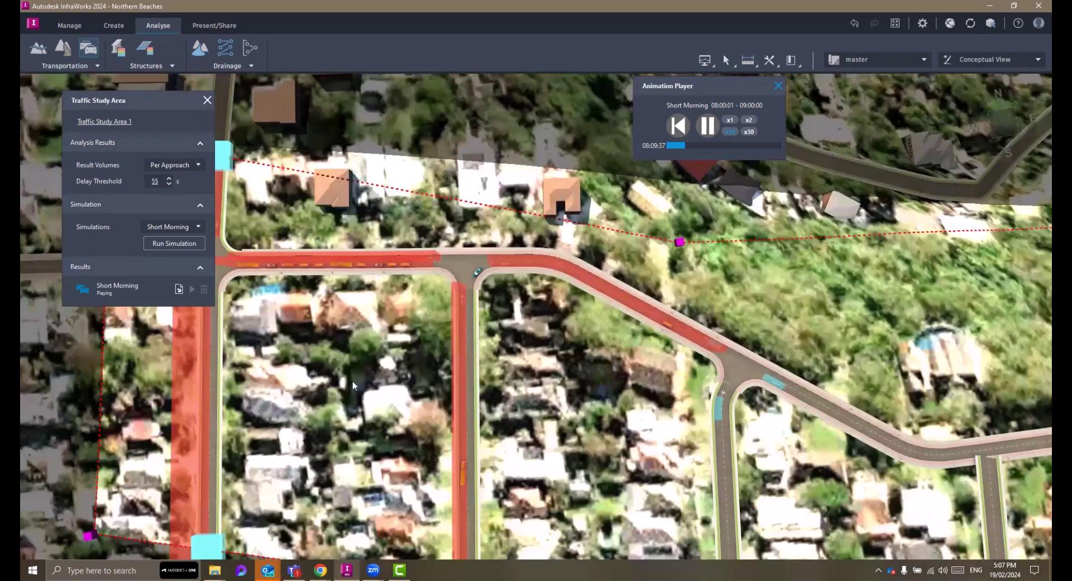
scroll(329, 375, up, 2)
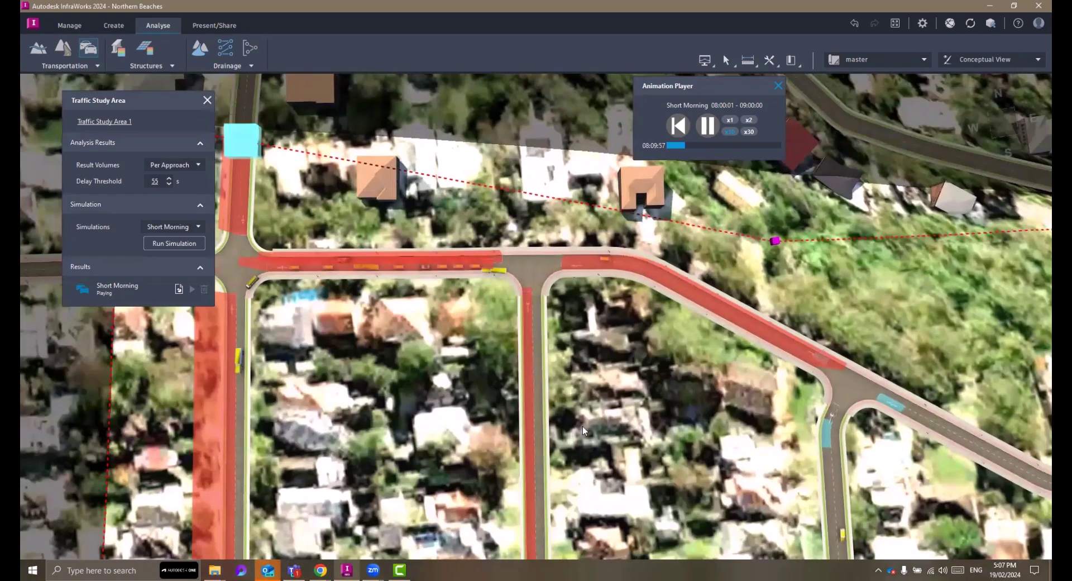
right_click(582, 427)
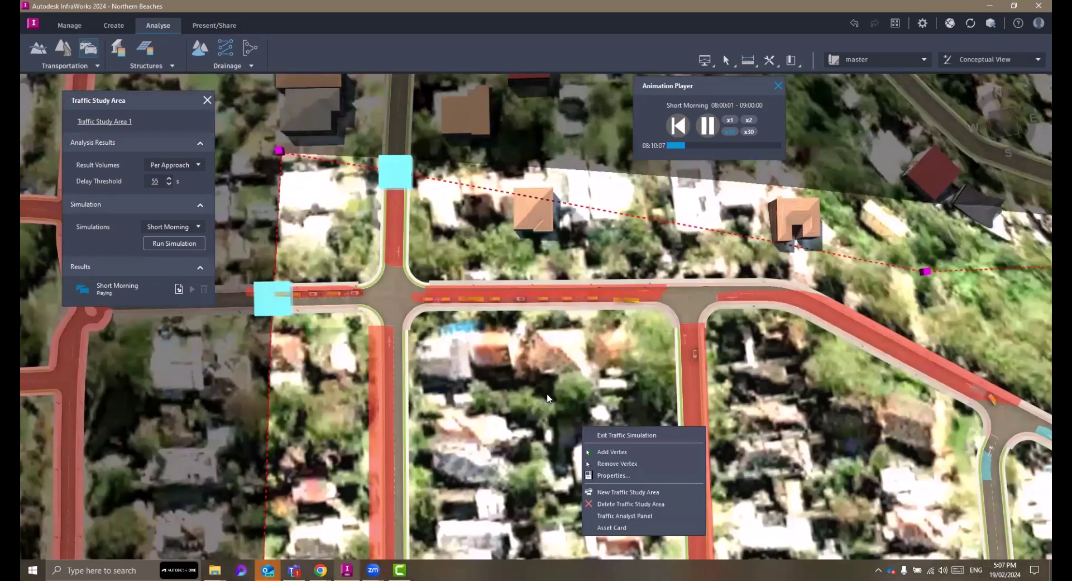
key(Escape)
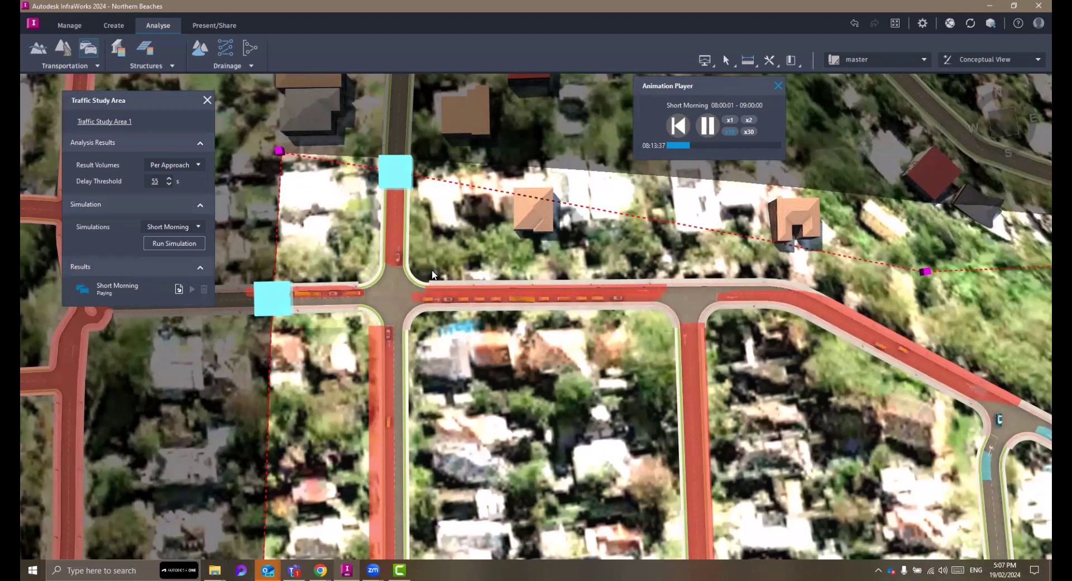
click(904, 62)
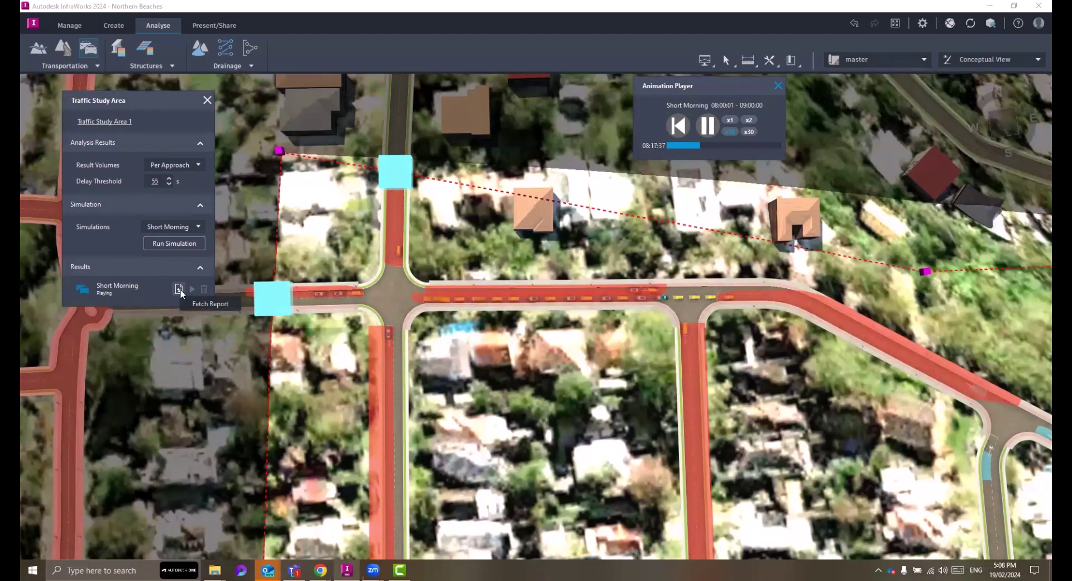
- Fetch the Short Morning reports into a new Traffic Reports folder on the Desktop
click(179, 289)
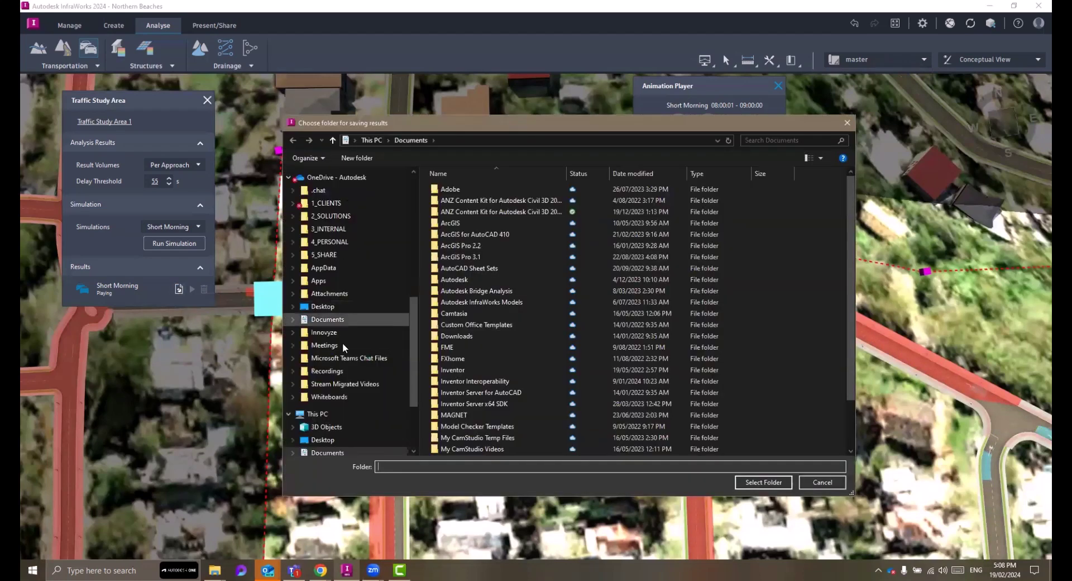
click(323, 440)
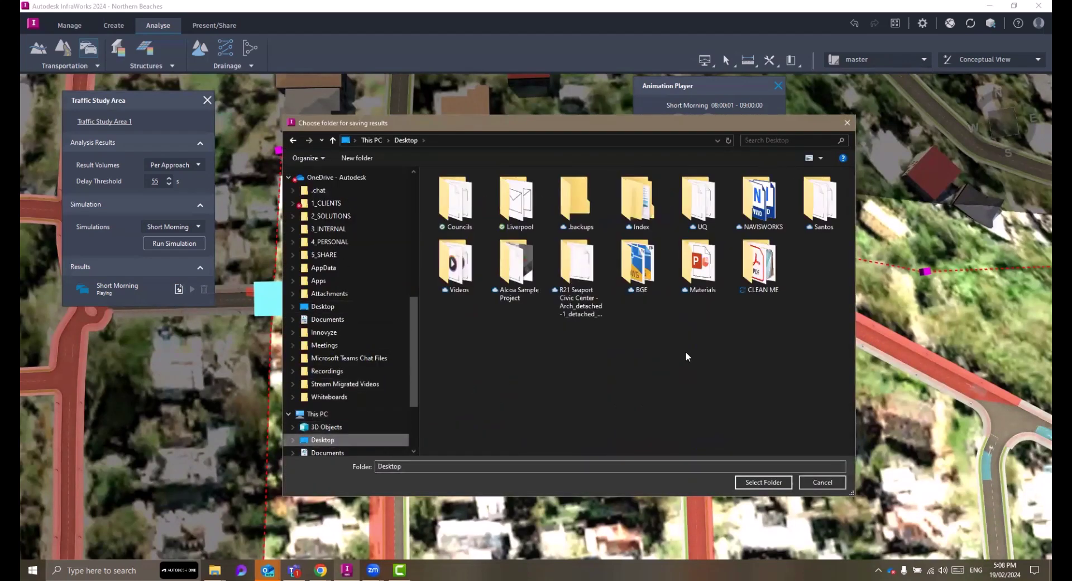
right_click(701, 369)
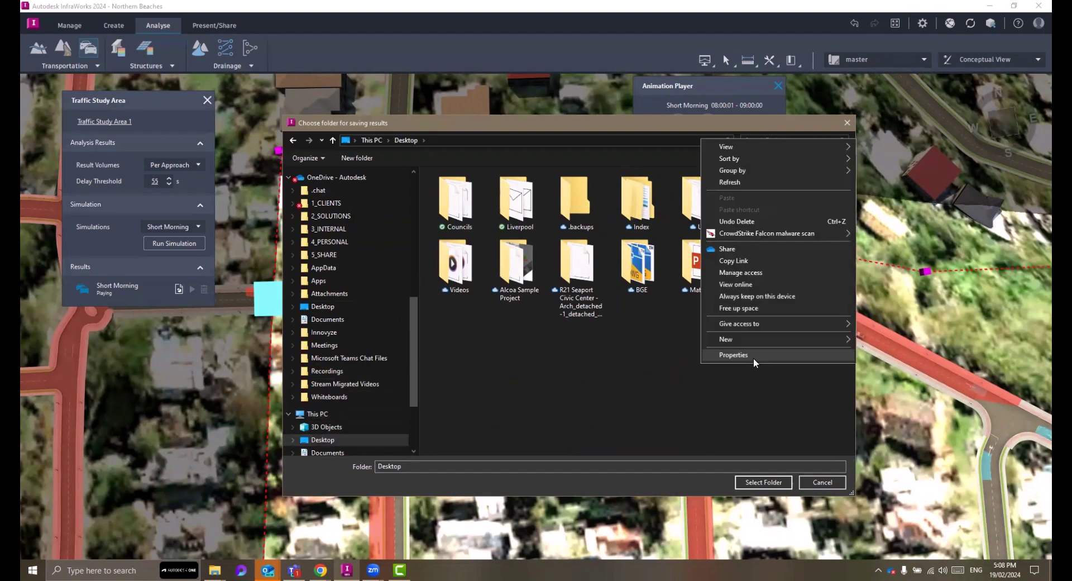
click(753, 360)
click(762, 482)
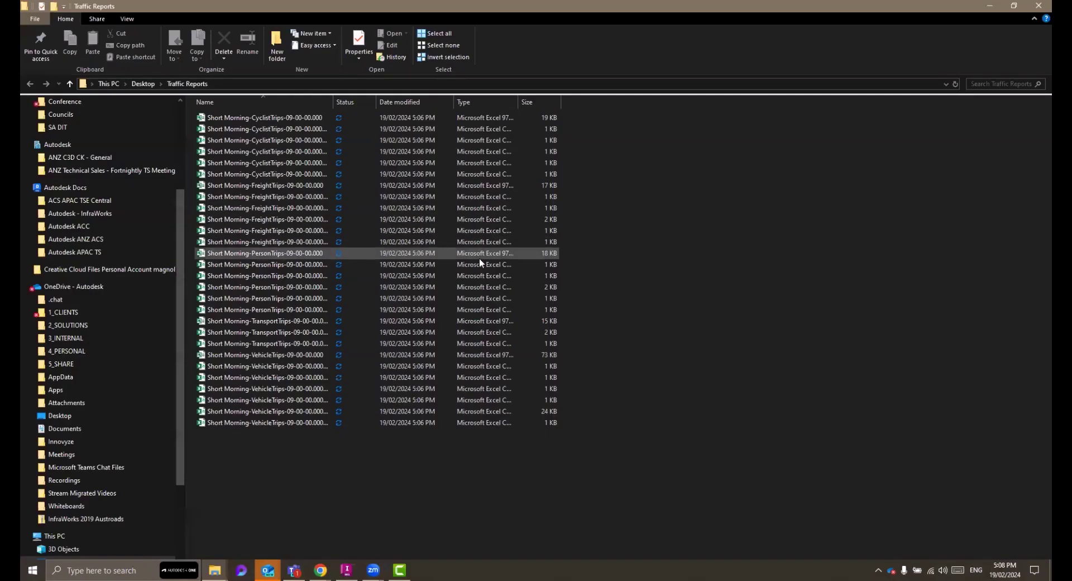
- Open the Short Morning PersonTrips workbook and widen the Name column to show full report names
double_click(223, 252)
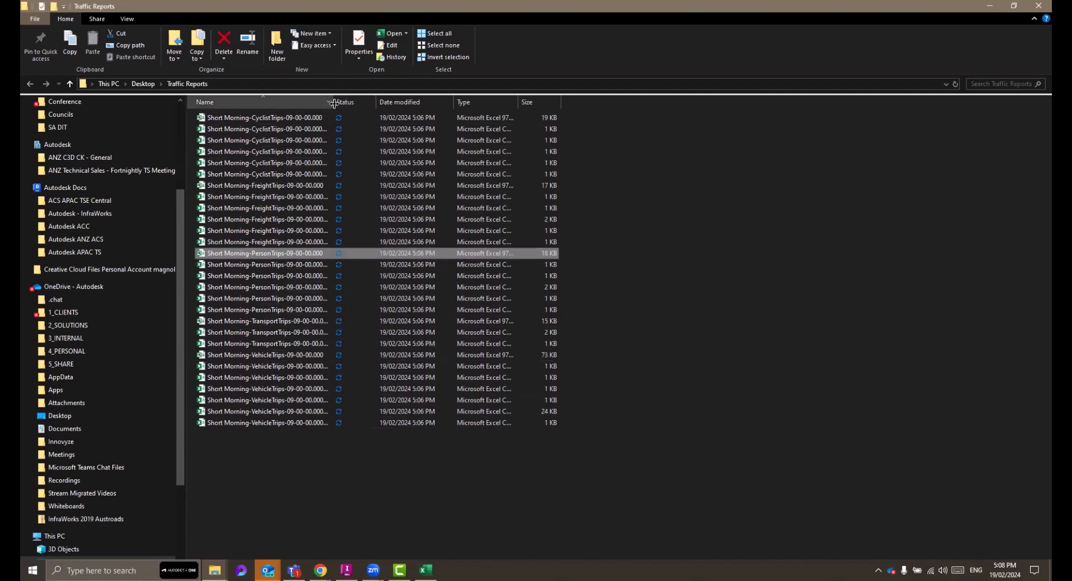
drag(333, 102, 478, 103)
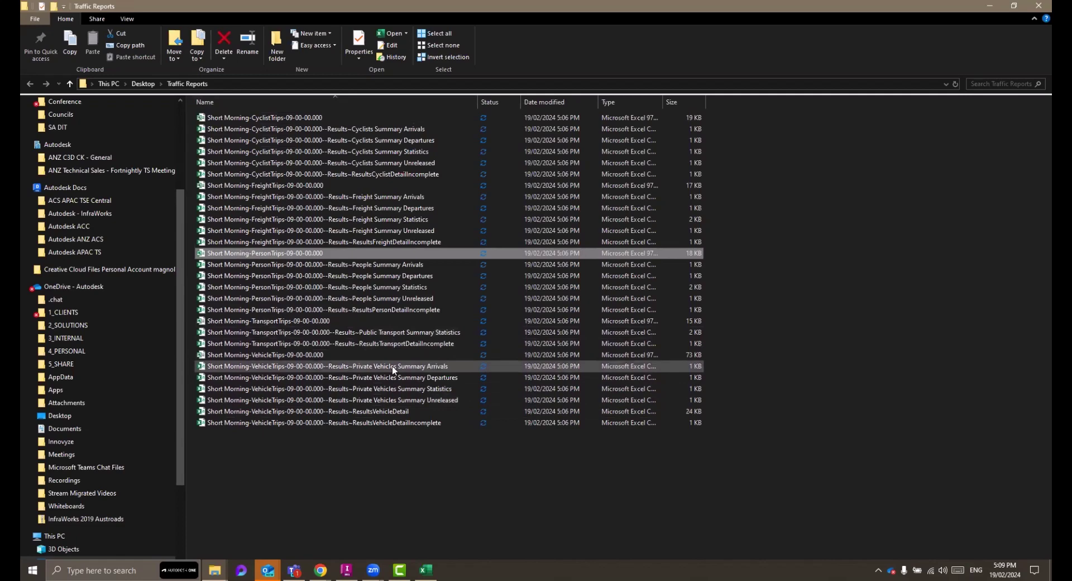
click(994, 5)
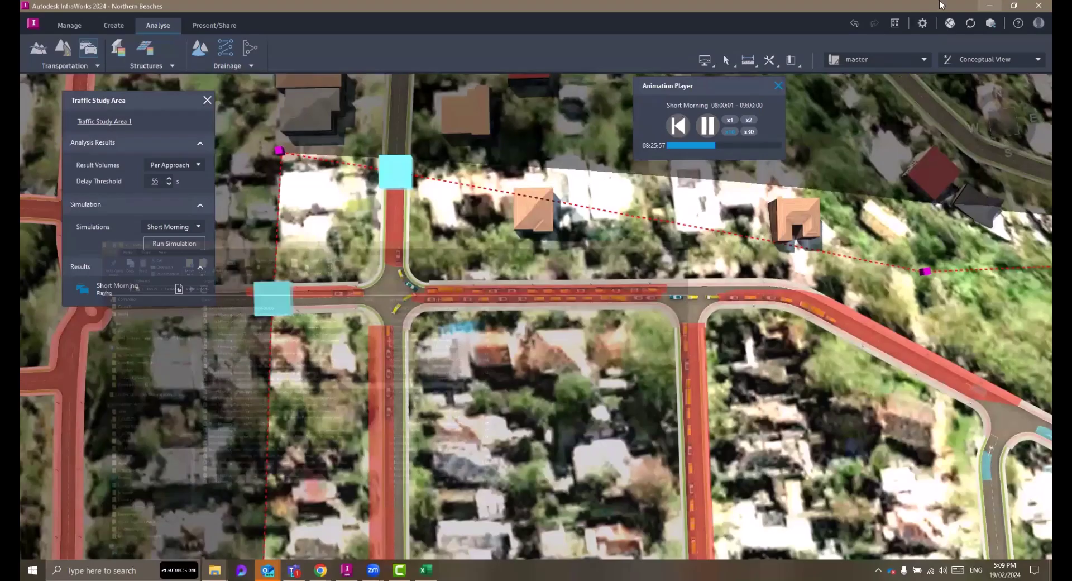